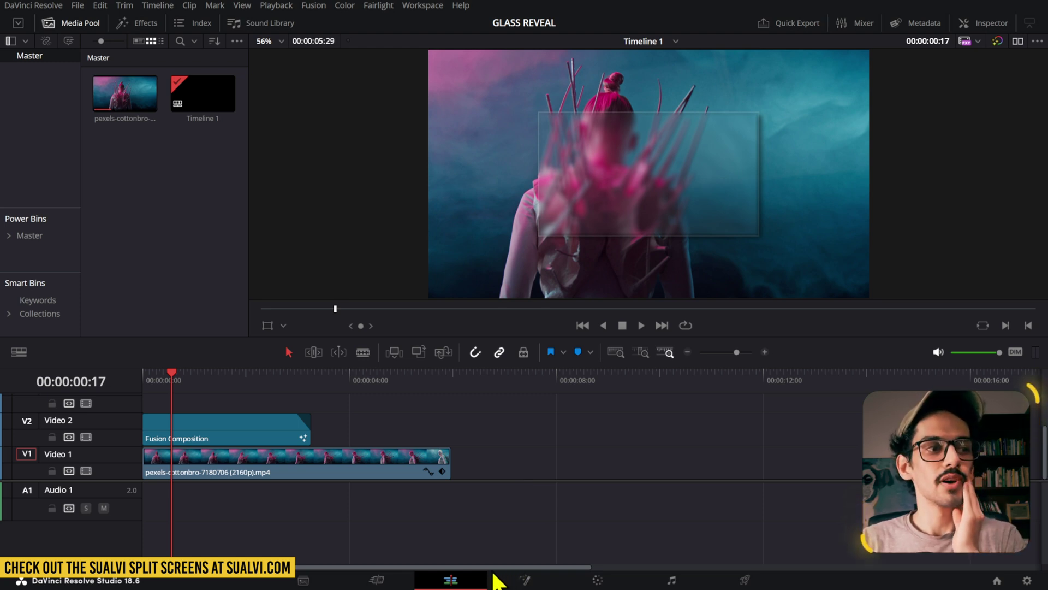
Open the Fusion Composition clip on Video 2 in the Fusion page and hide the spline editor
left_click(243, 441)
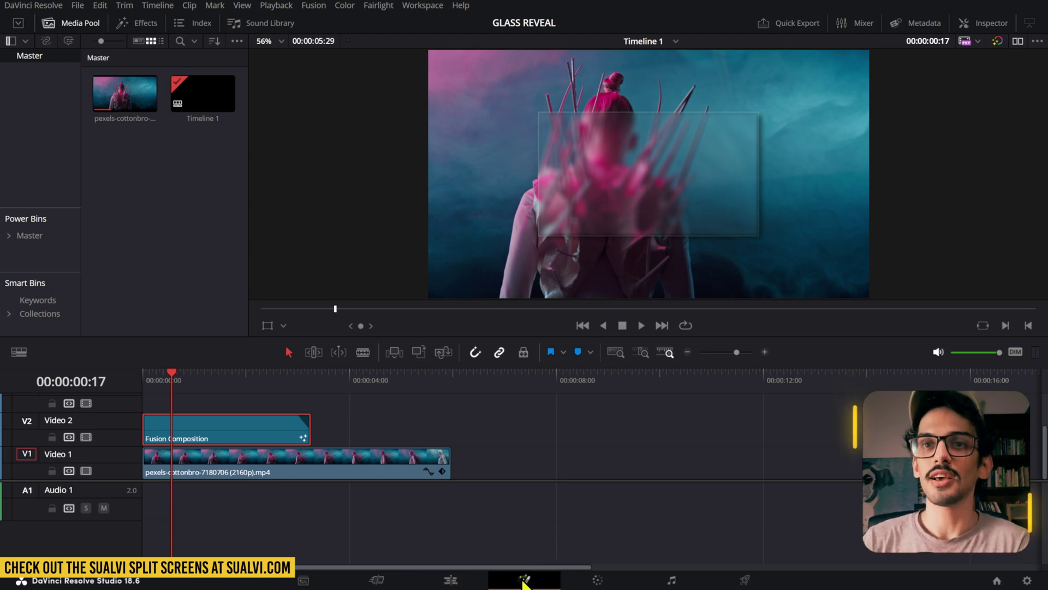
left_click(523, 582)
scroll(345, 410, "down", 8)
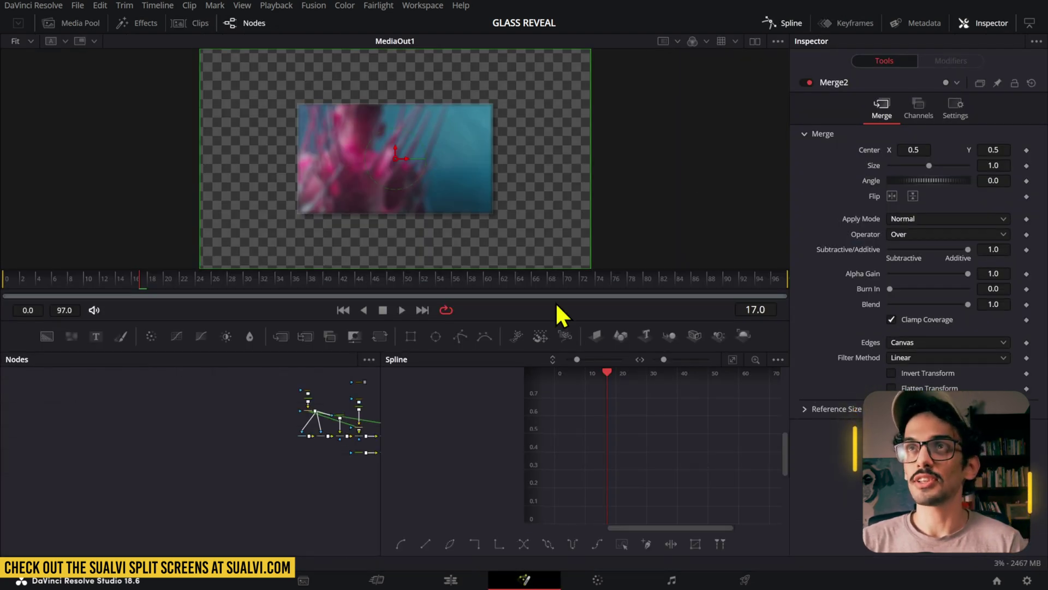
left_click(790, 23)
Examine the existing node tree from the Merge1 and MediaOut1 chain up to the Transform1 node and its settings
left_click_drag(406, 427, 387, 455)
scroll(382, 444, "up", 10)
scroll(401, 427, "down", 3)
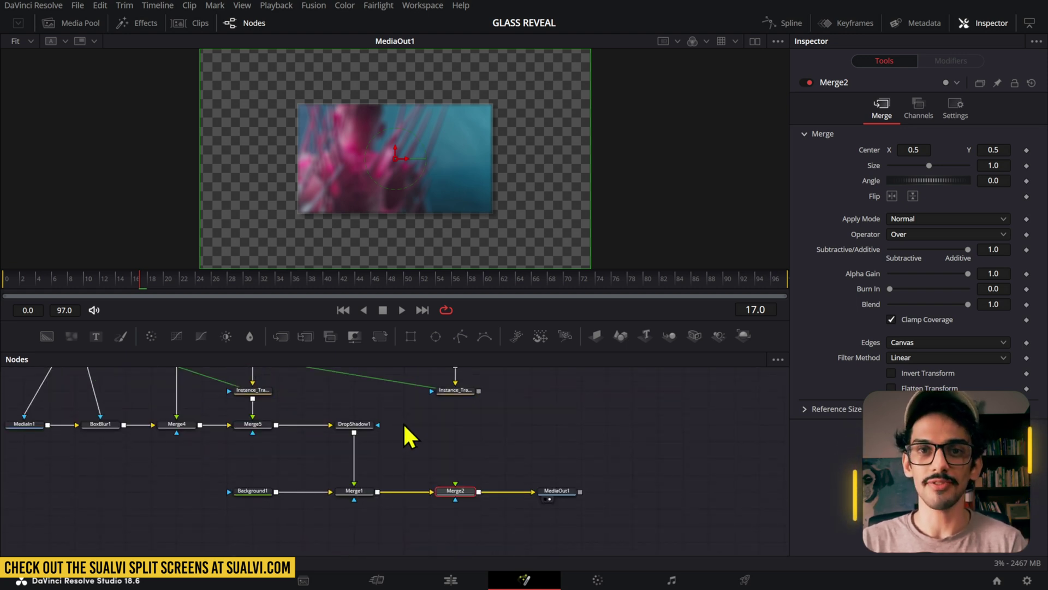
scroll(428, 416, "up", 2)
scroll(382, 458, "up", 2)
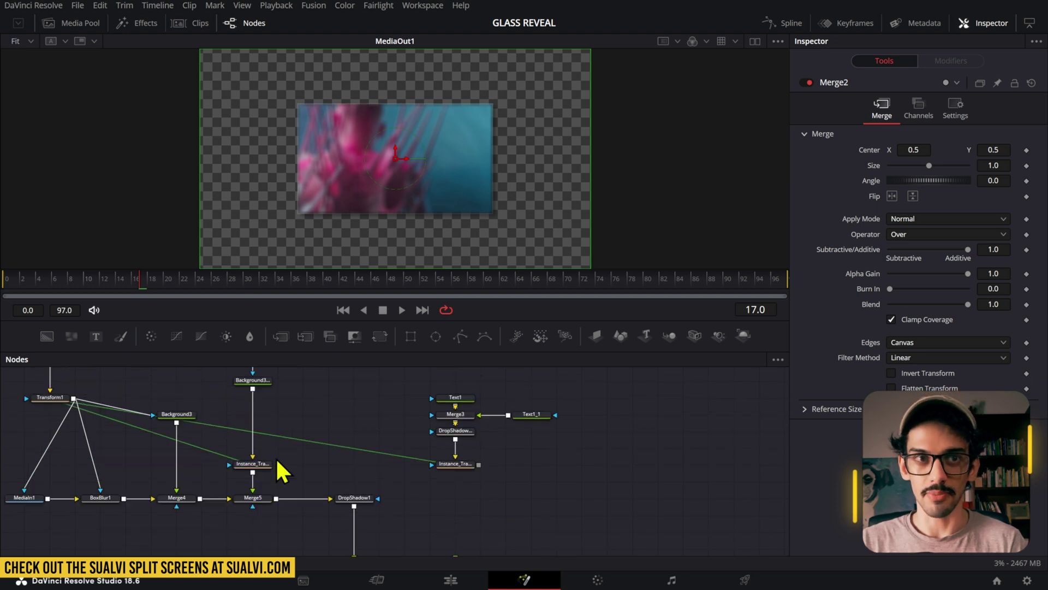
scroll(276, 459, "left", 4)
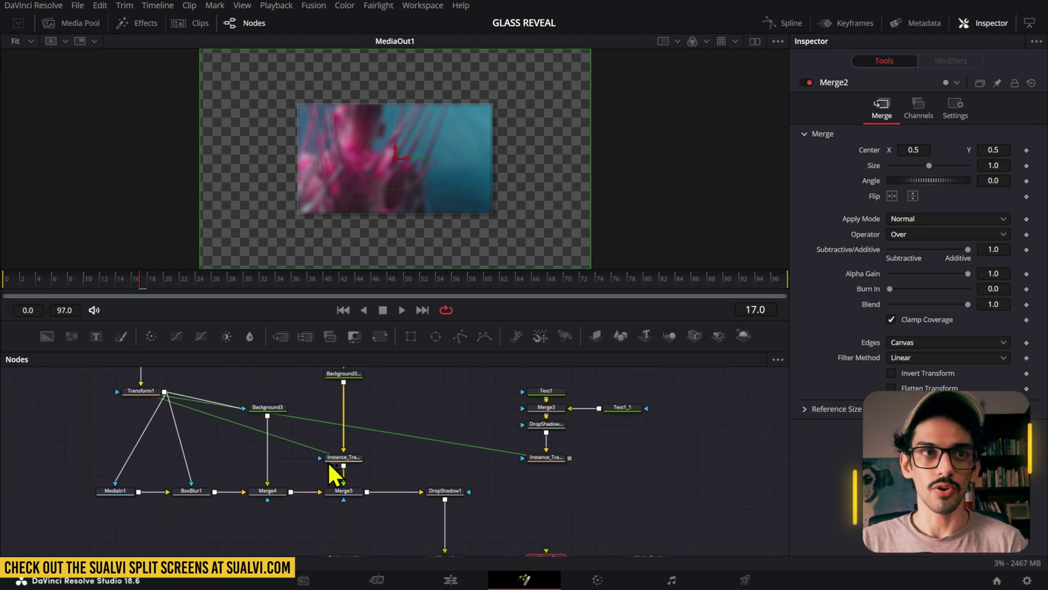
left_click(148, 397)
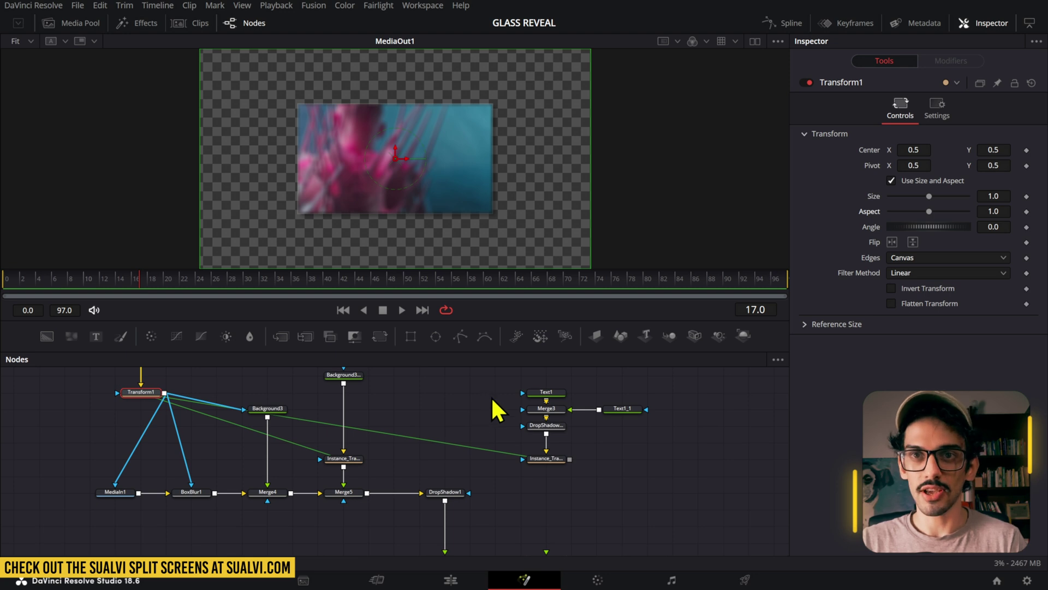
Detach the Merge2 node from the connection between Merge1 and MediaOut1, and place it below the text branch
scroll(540, 444, "down", 3)
left_click(556, 450)
left_click_drag(556, 450, 550, 411)
scroll(553, 437, "up", 2)
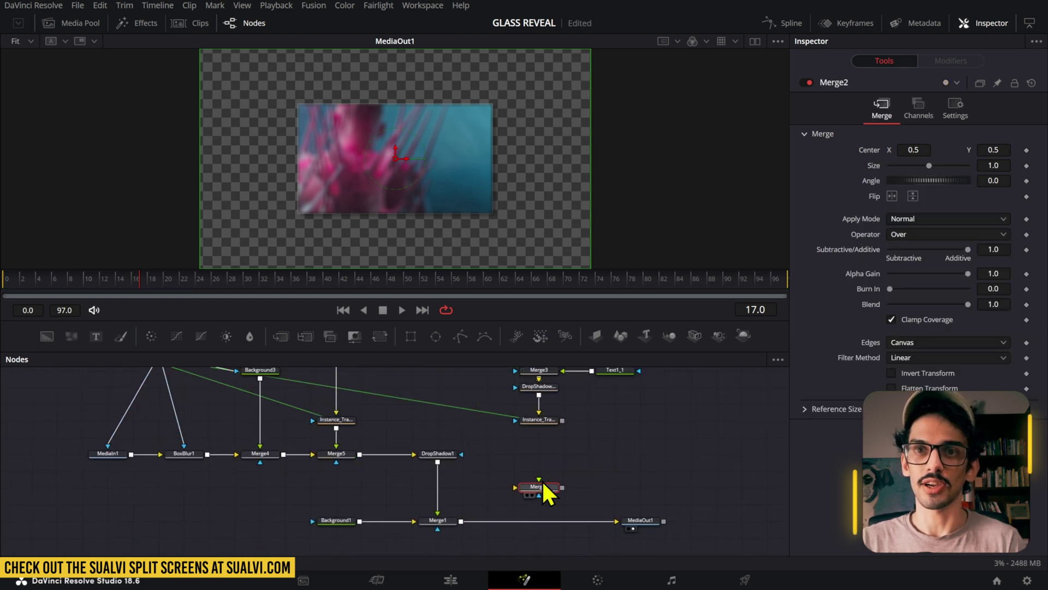
left_click(555, 465)
scroll(571, 442, "up", 1)
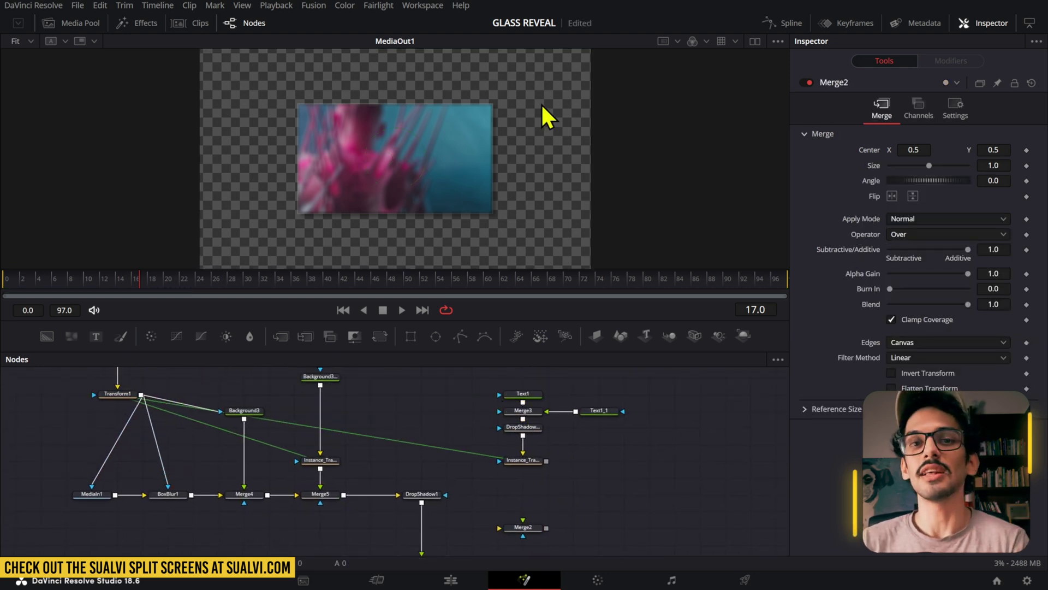
Review the node tree, including the rectangle masks, backgrounds, MediaIn1 and the instanced transforms
scroll(377, 437, "up", 5)
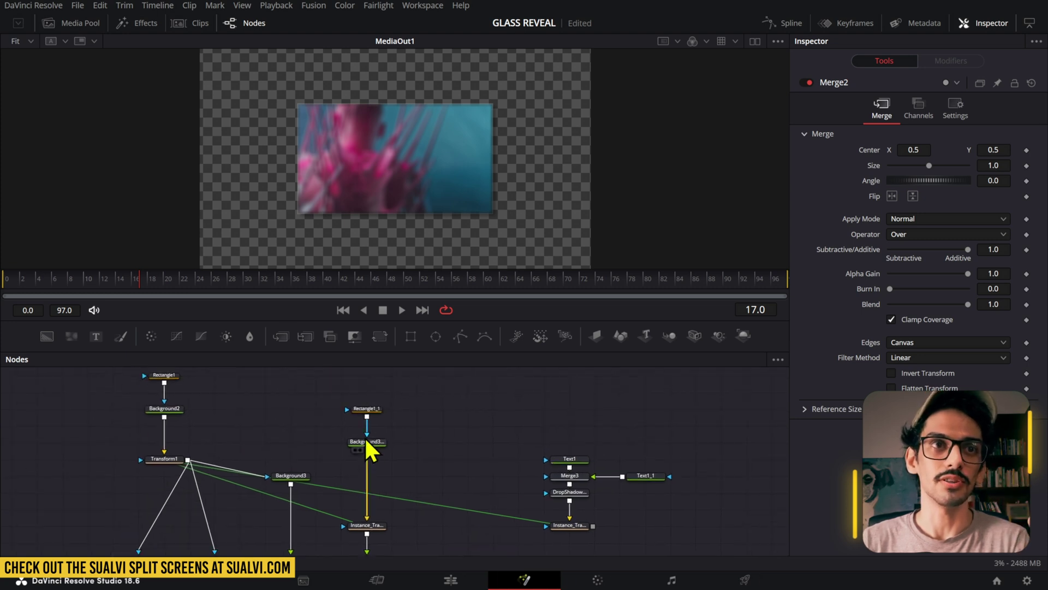
scroll(363, 431, "down", 5)
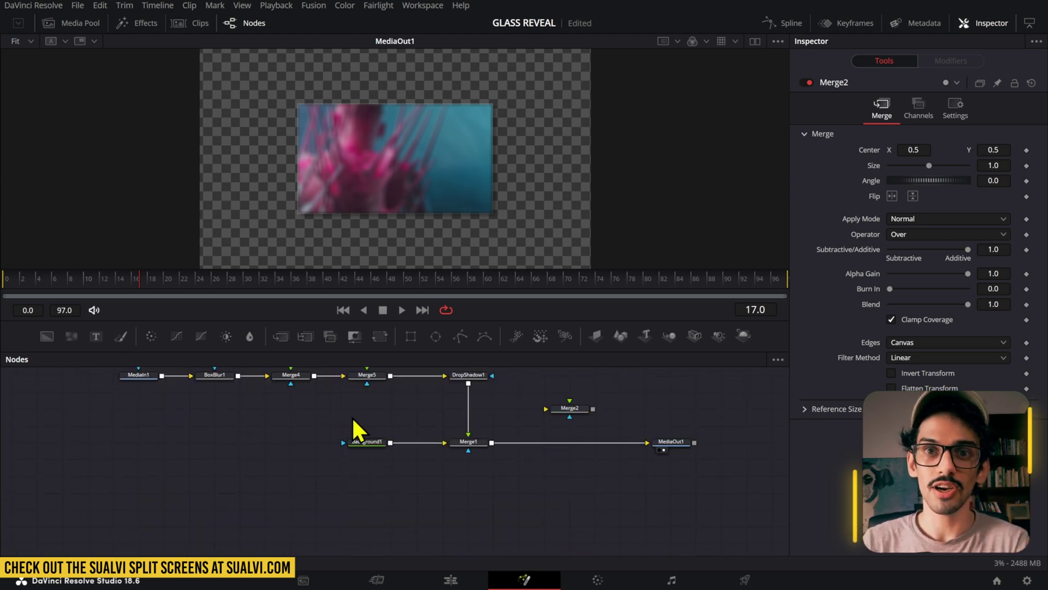
scroll(353, 419, "up", 5)
scroll(432, 411, "down", 5)
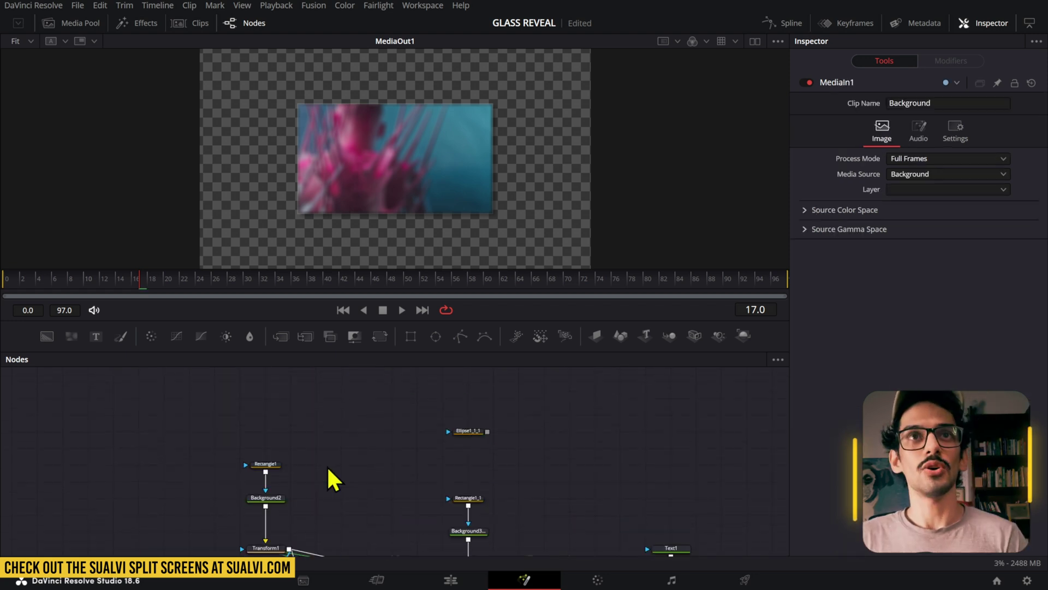
scroll(327, 467, "down", 5)
scroll(327, 466, "down", 3)
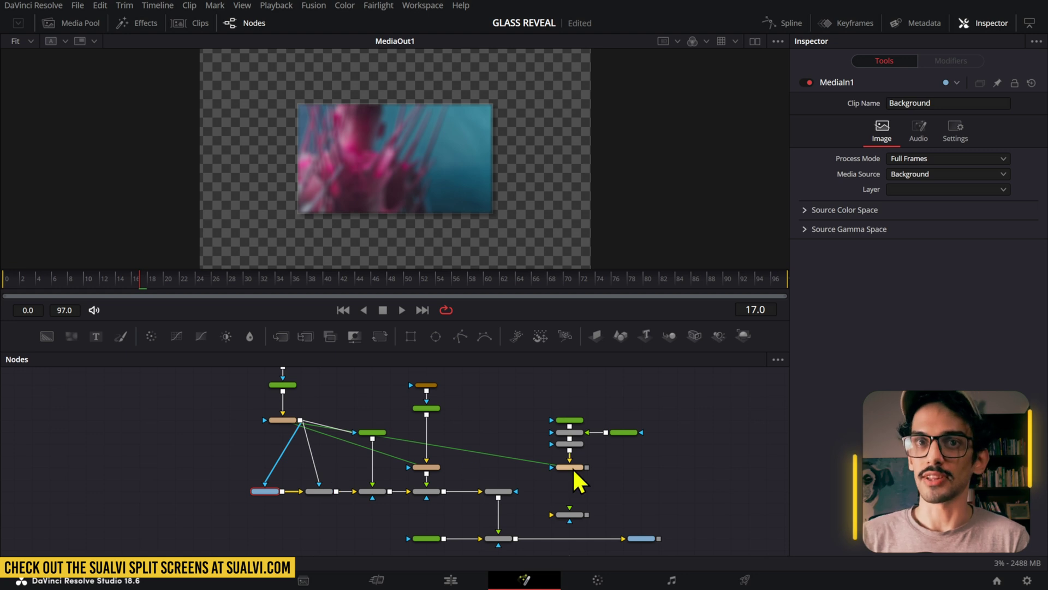
scroll(426, 479, "up", 2)
scroll(433, 518, "up", 3)
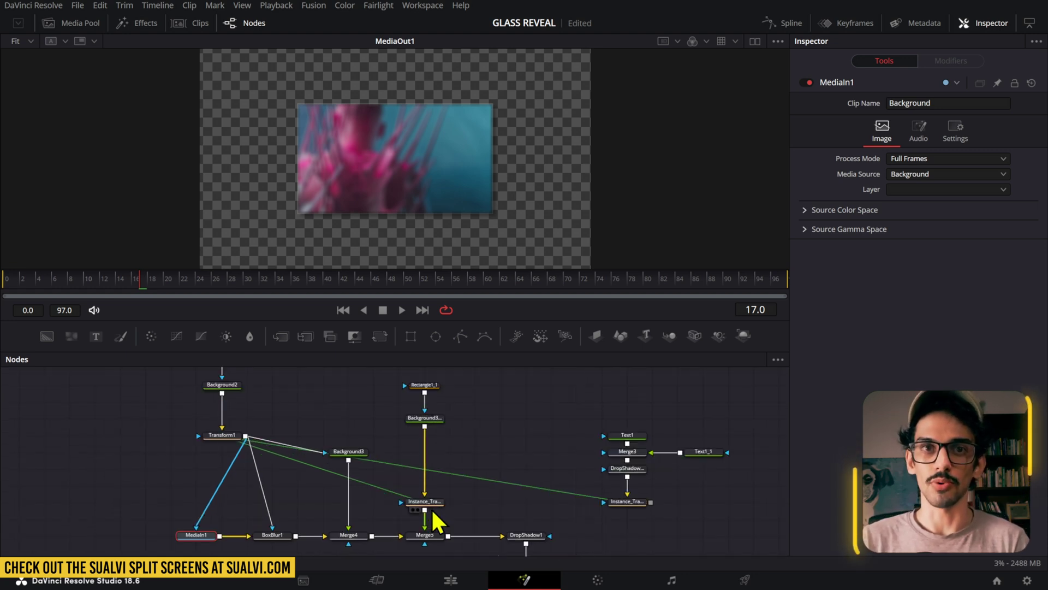
scroll(284, 437, "up", 2)
Set the width of the Rectangle1 mask to 1.0
left_click(233, 425)
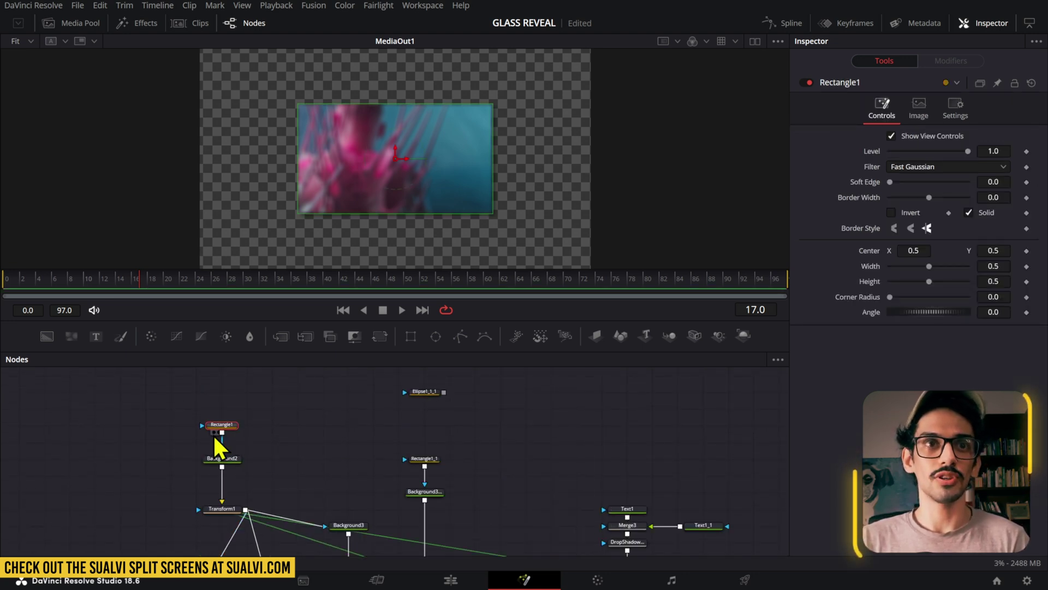
left_click_drag(252, 416, 233, 461)
left_click(227, 427)
left_click(996, 266)
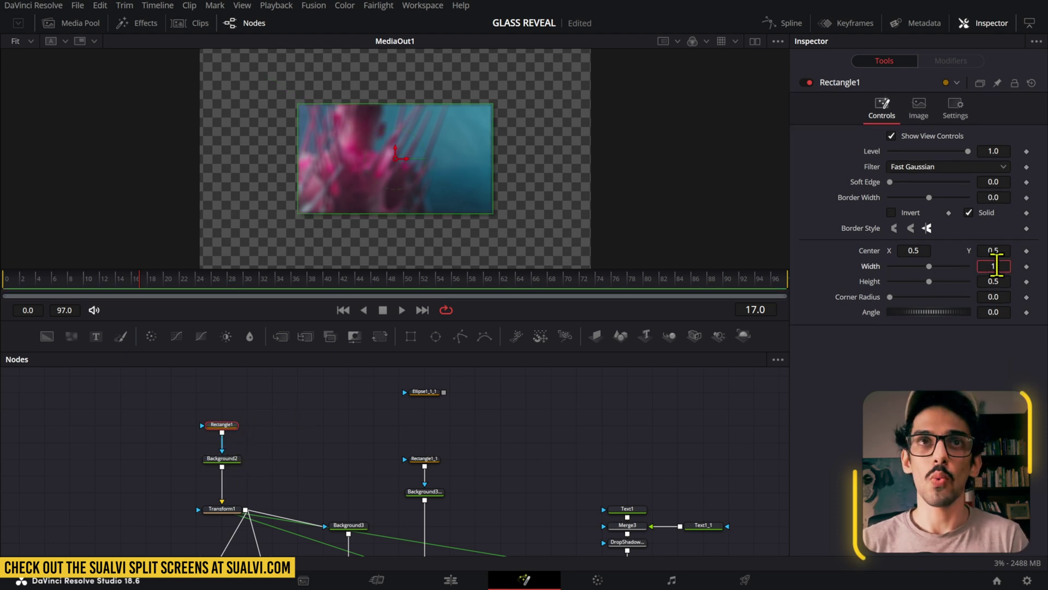
key("Return")
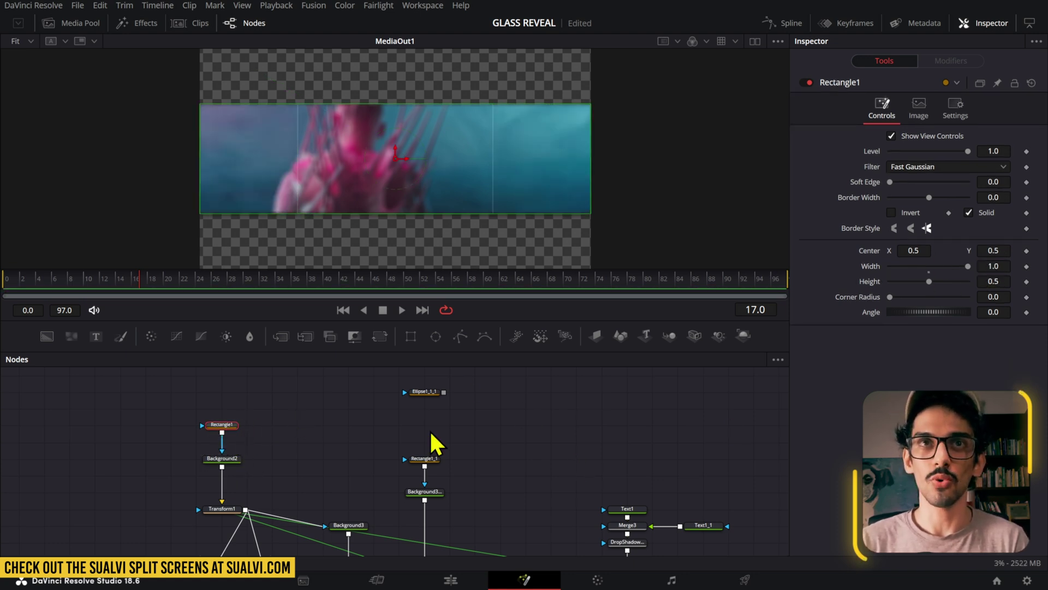
Set the width of the Rectangle1_1 border mask to 1.0
left_click(425, 458)
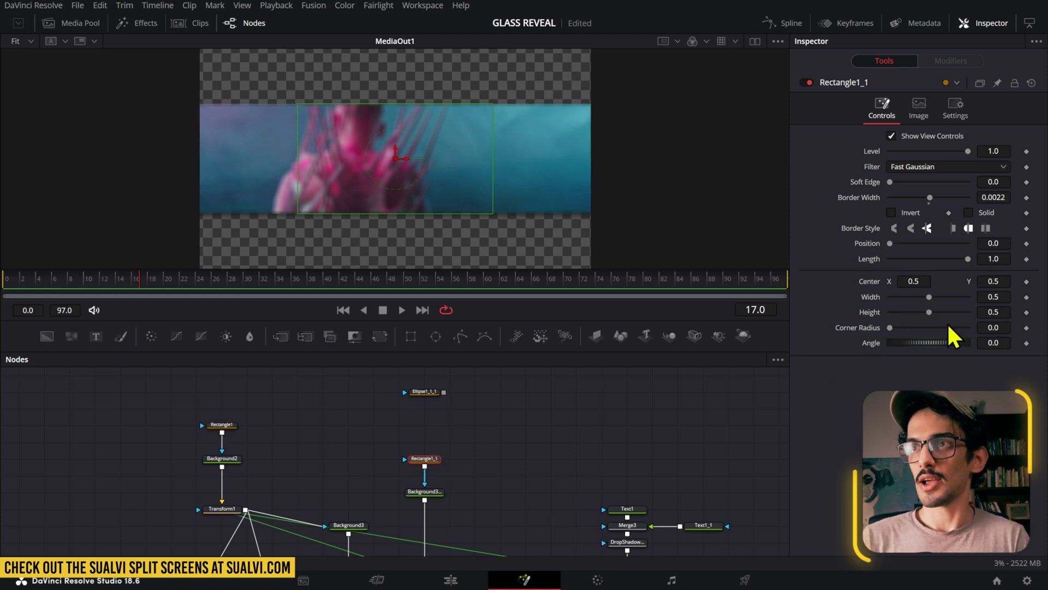
left_click(993, 296)
type("1")
key("Tab")
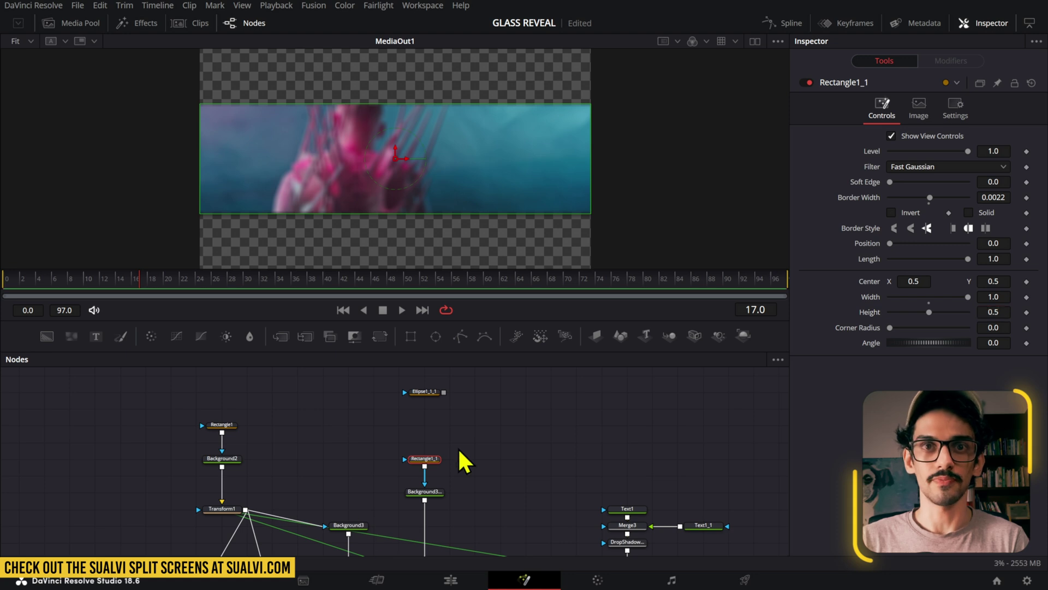
Set the Center Y of the Rectangle1 mask to 0.75
left_click(224, 425)
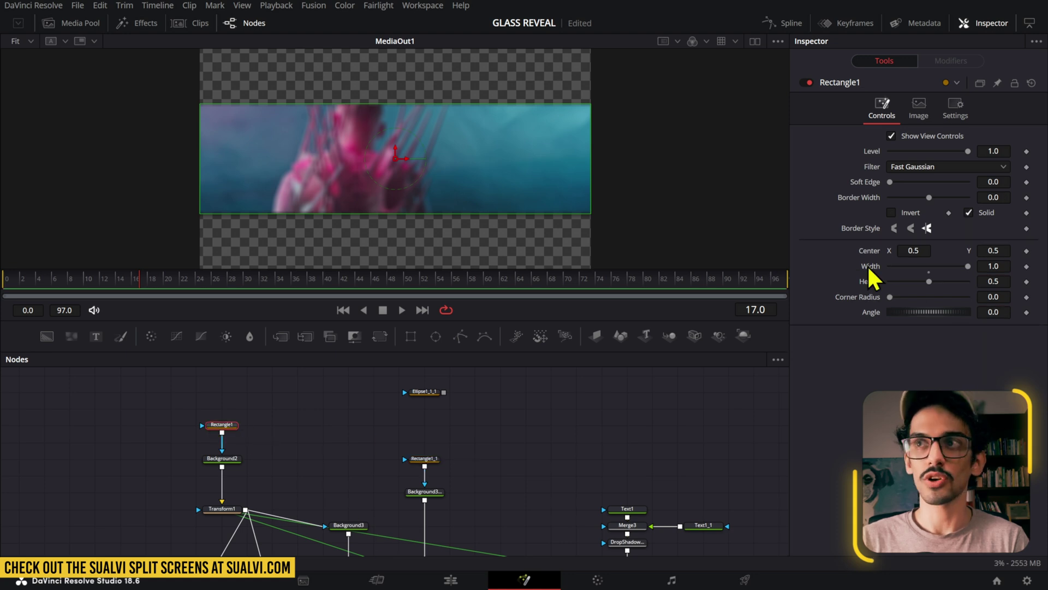
left_click(999, 252)
type(".7")
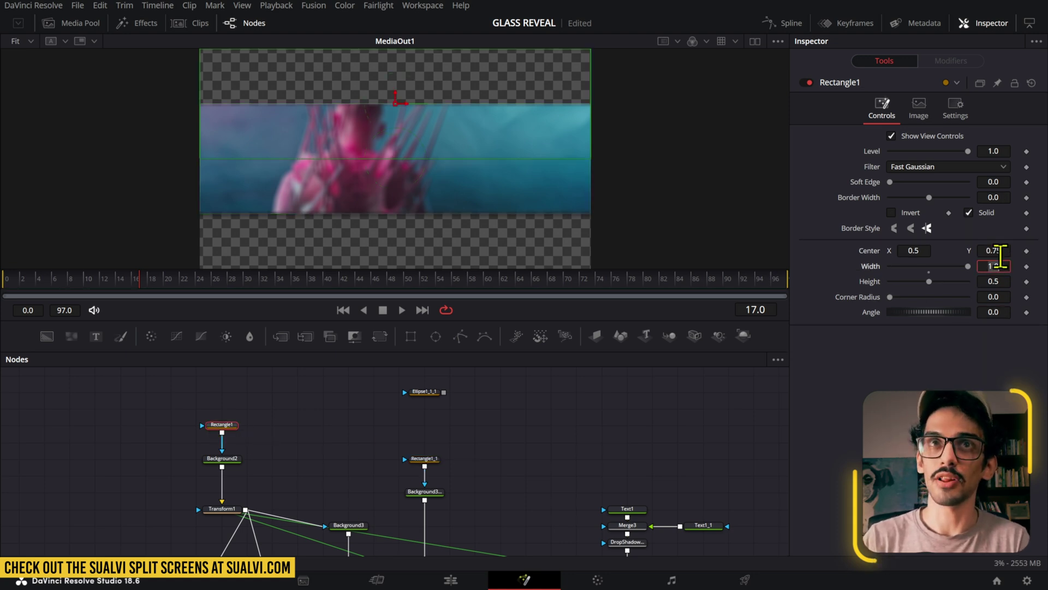
type("5")
key("Return")
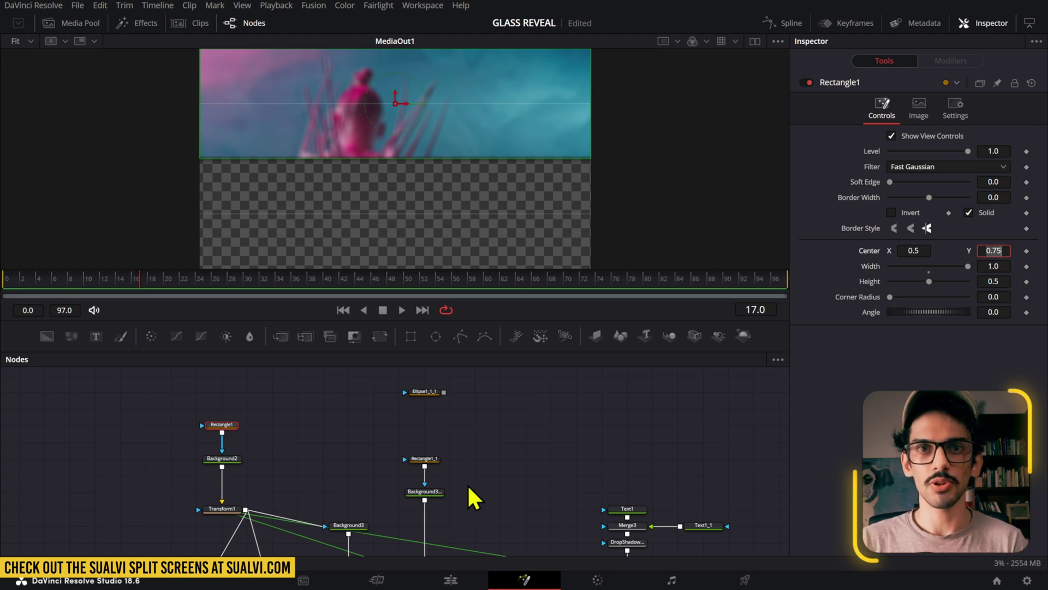
Set the Center Y of the Rectangle1_1 border mask to 0.75
left_click(427, 460)
left_click(996, 280)
type(".75")
key("Return")
left_click(456, 482)
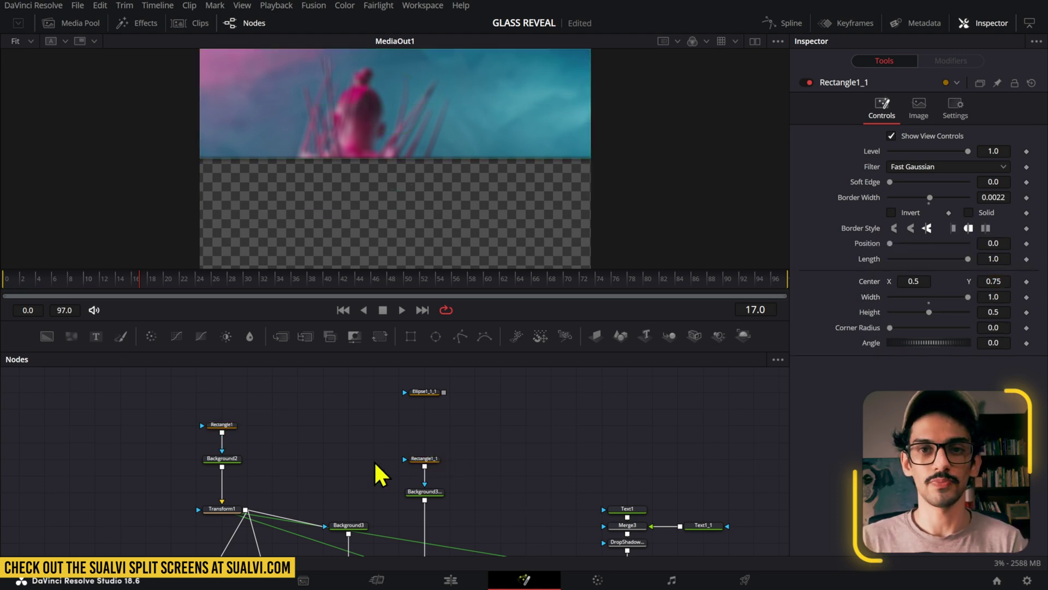
Duplicate Rectangle1 with Background2, merge the copy over Background2, and place the merge between Background2 and Transform1
left_click_drag(260, 410, 236, 448)
key("ctrl+c")
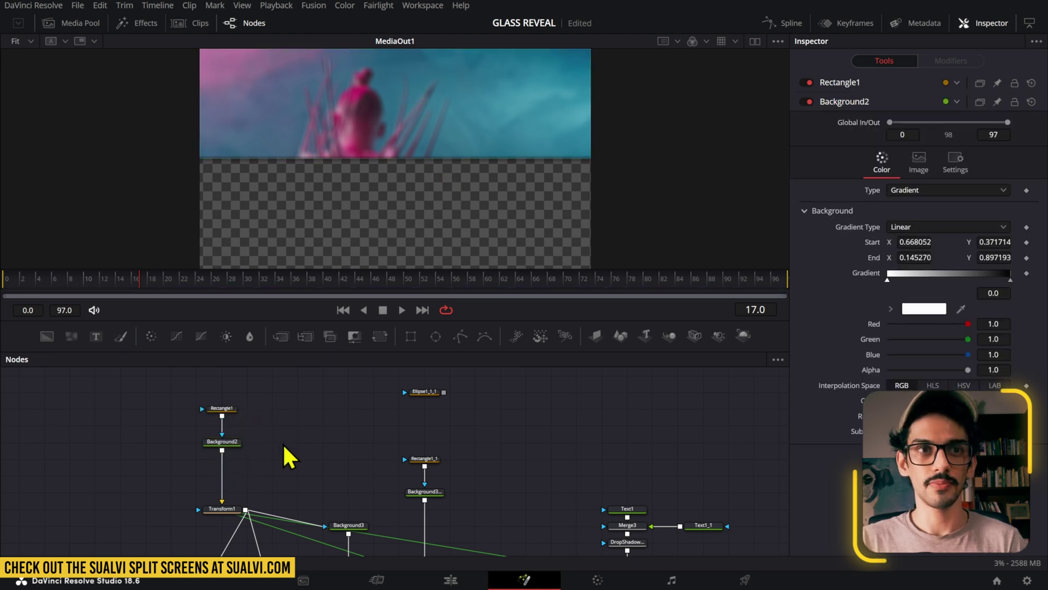
key("ctrl+v")
left_click(307, 444)
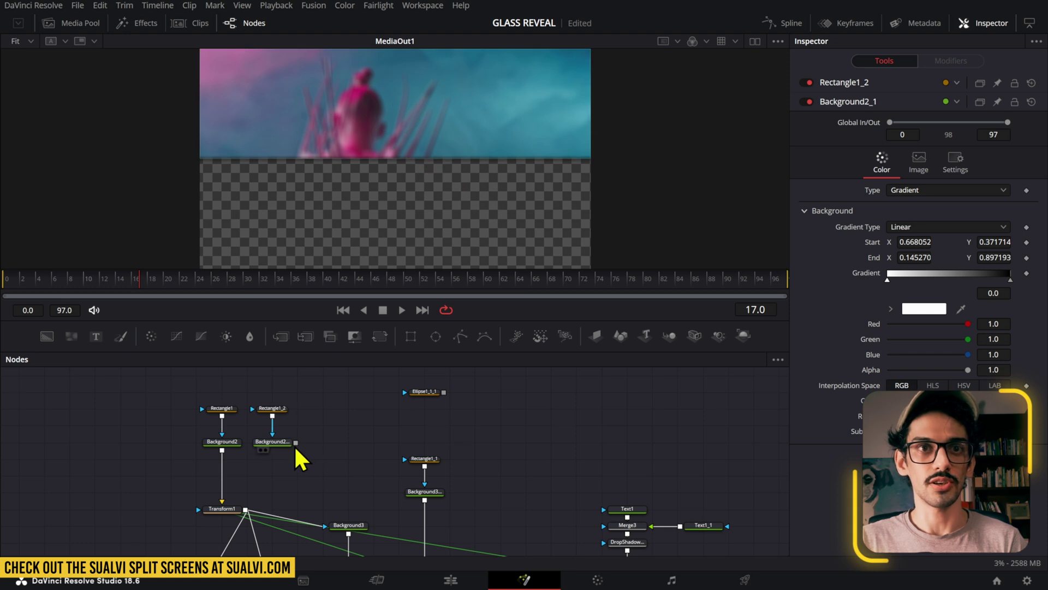
left_click_drag(296, 443, 222, 451)
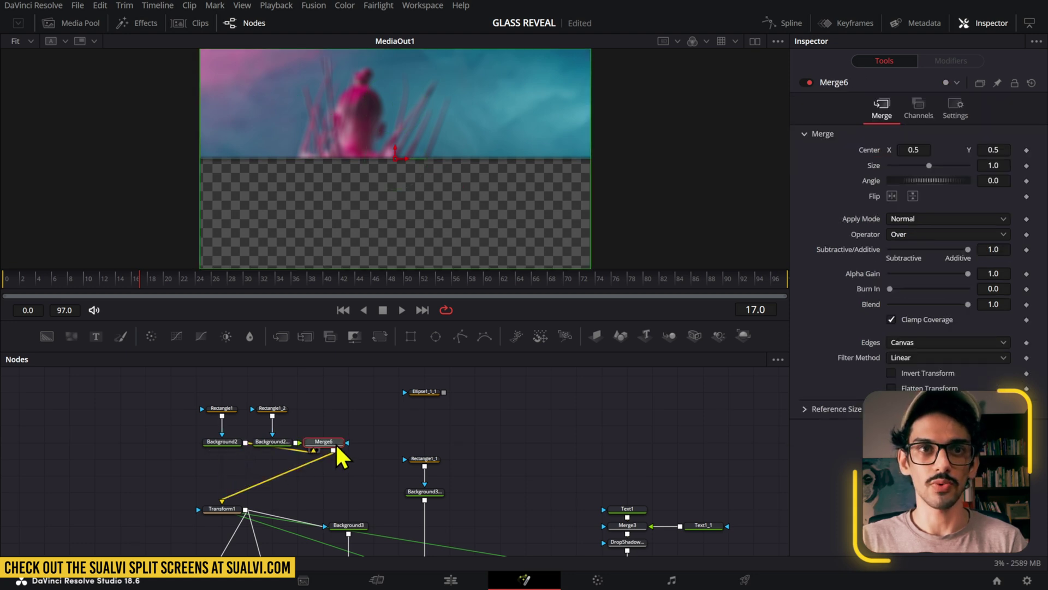
left_click_drag(328, 450, 227, 461)
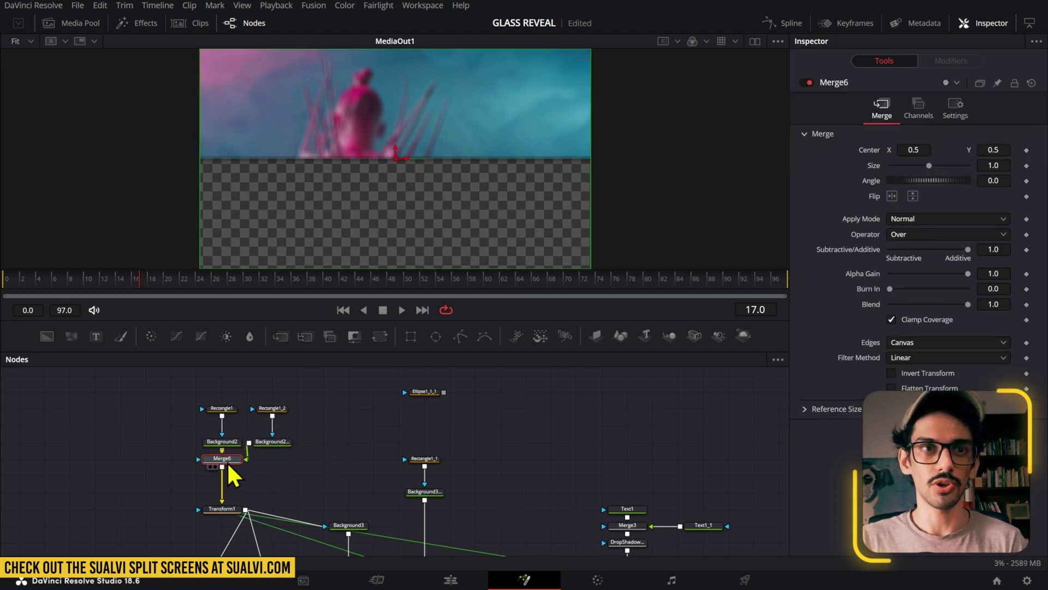
Set the Center Y of the duplicated Rectangle1_2 mask to 0.25
left_click(279, 444)
left_click(280, 411)
left_click(995, 250)
type("0.25")
key("Return")
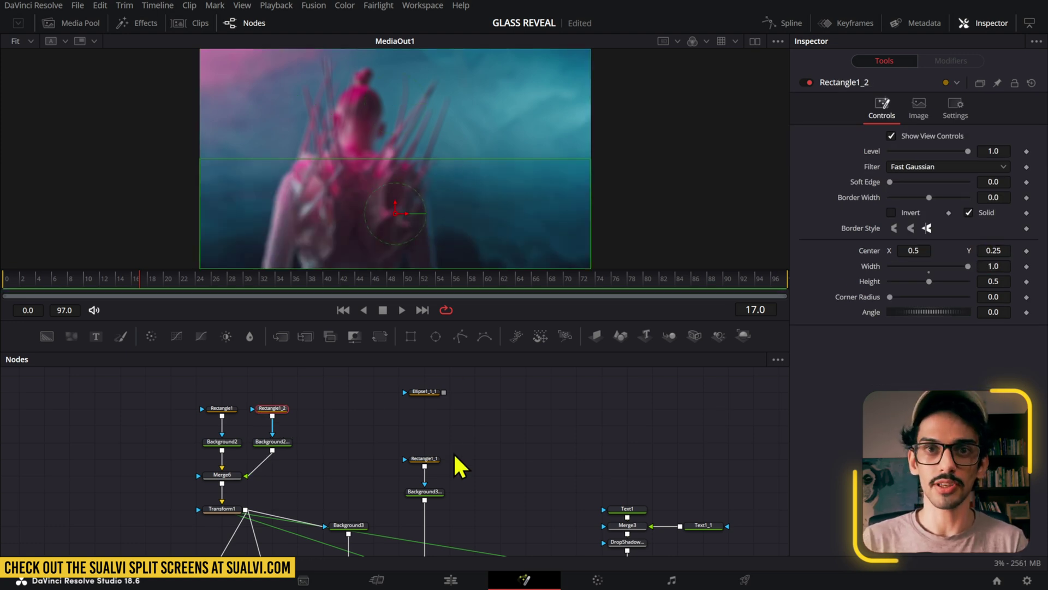
Duplicate the Rectangle1_1 border mask with its background, merge the copy over the original, and align the copied nodes beside it
left_click_drag(506, 462, 400, 428)
key("ctrl+v")
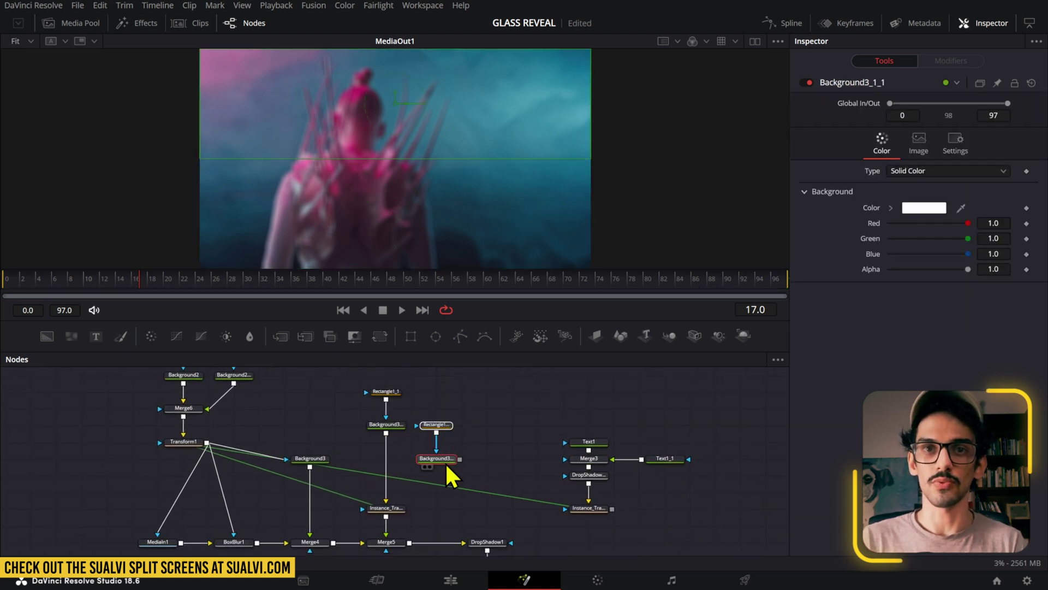
left_click_drag(446, 462, 388, 434)
left_click_drag(466, 425, 371, 456)
Set the Center Y of the duplicated Rectangle1_1_1 border mask to 0.25
left_click(436, 392)
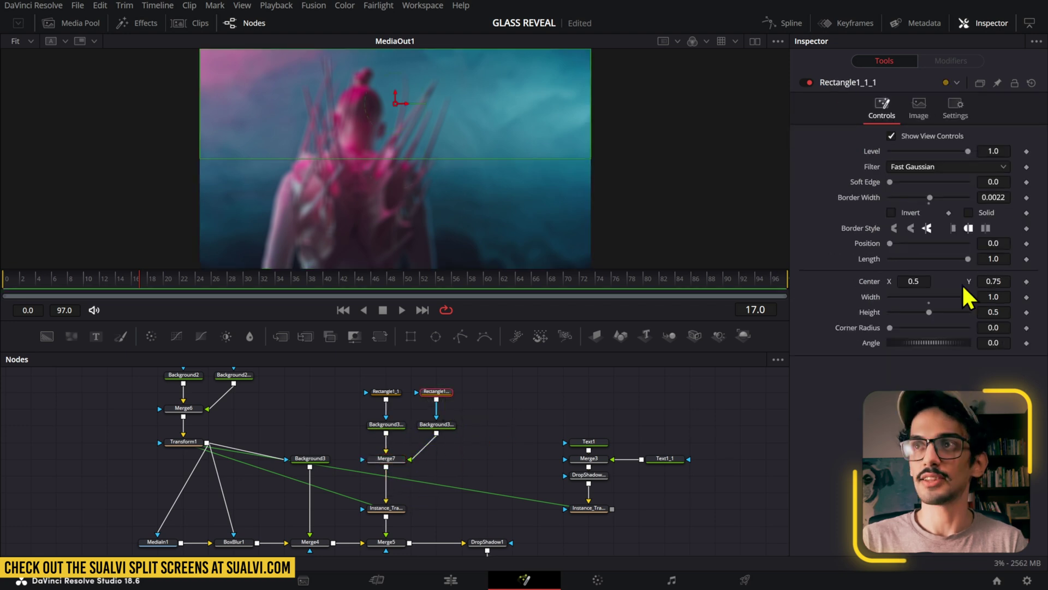
left_click(999, 282)
type(".25")
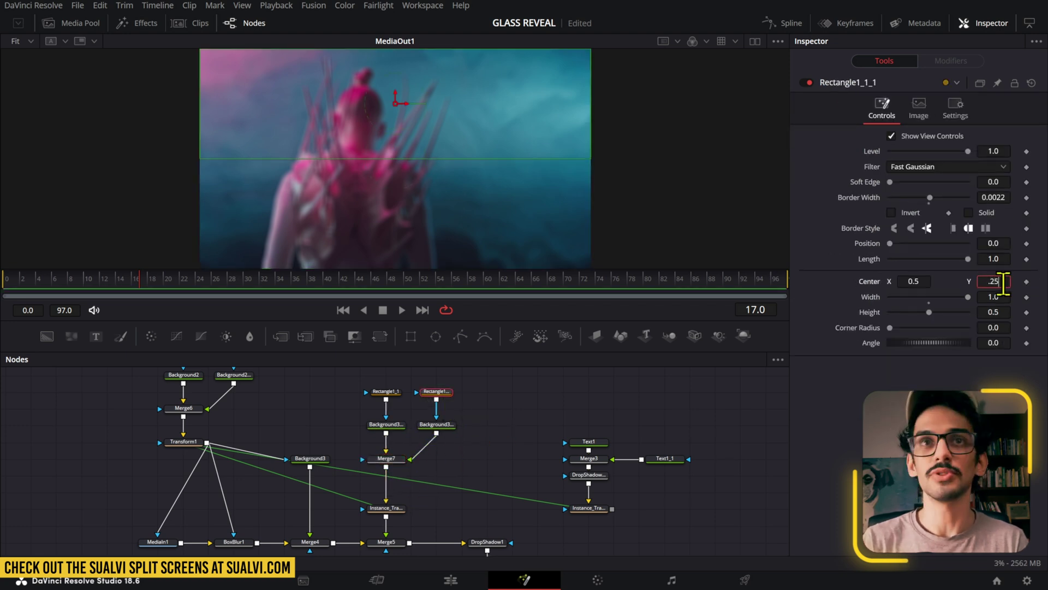
key("Return")
scroll(475, 448, "up", 2)
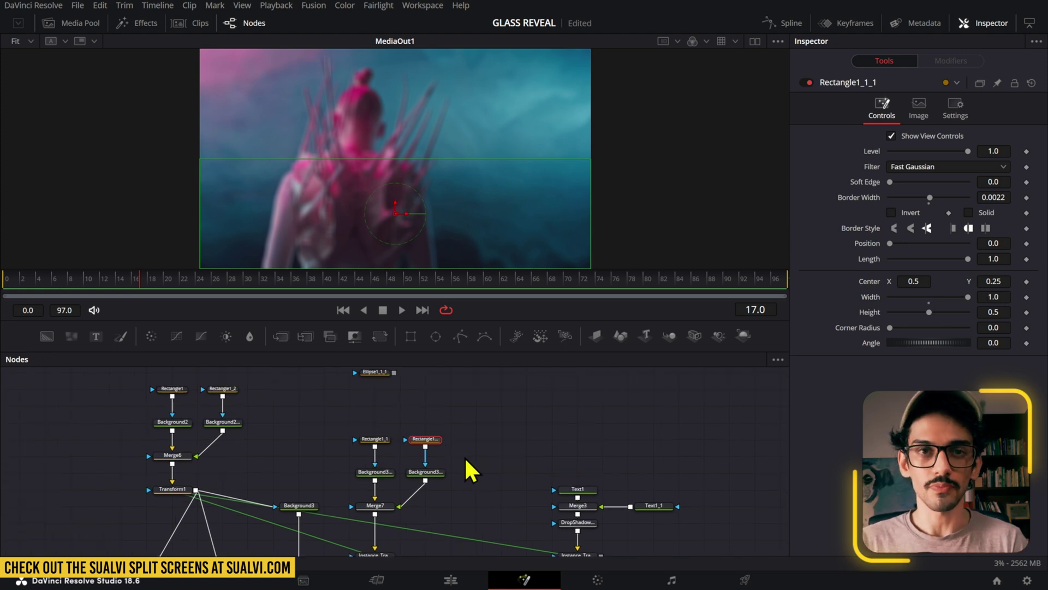
Move the border branch with Merge7 higher in the node graph, and raise the two mask rectangles with their backgrounds above Merge6
left_click_drag(355, 418, 466, 522)
left_click_drag(382, 505, 383, 471)
left_click(468, 409)
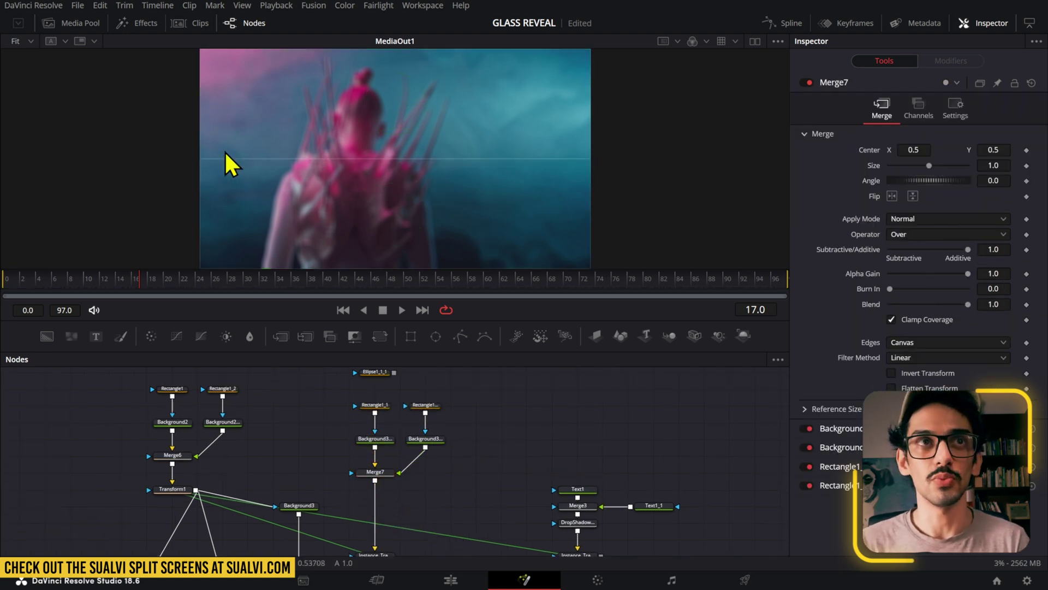
left_click(423, 406)
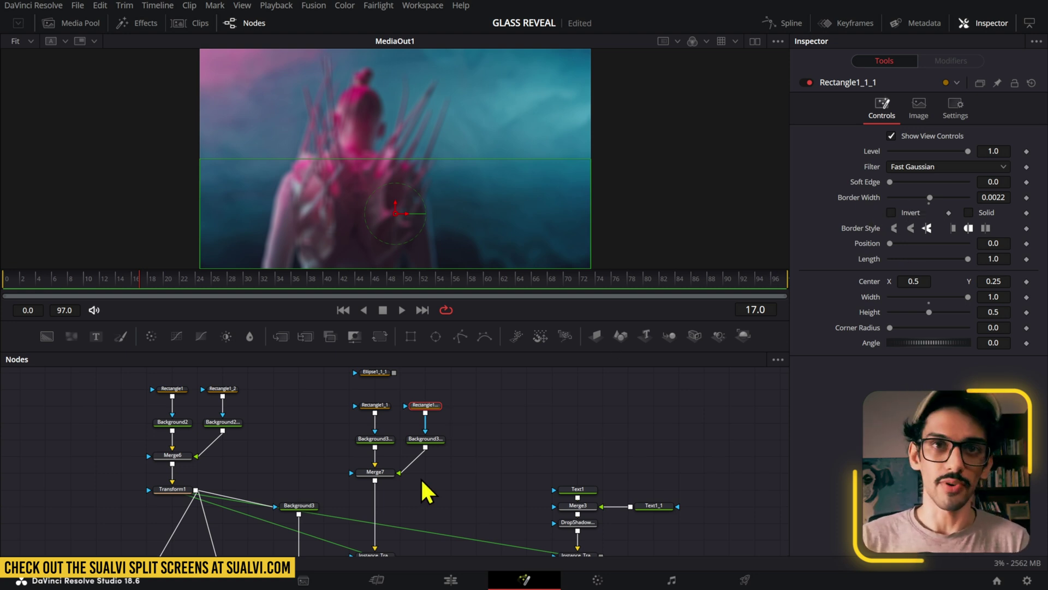
left_click_drag(149, 404, 281, 440)
left_click(296, 424)
Insert a Transform node between Background2 and Merge6
scroll(432, 182, "down", 1)
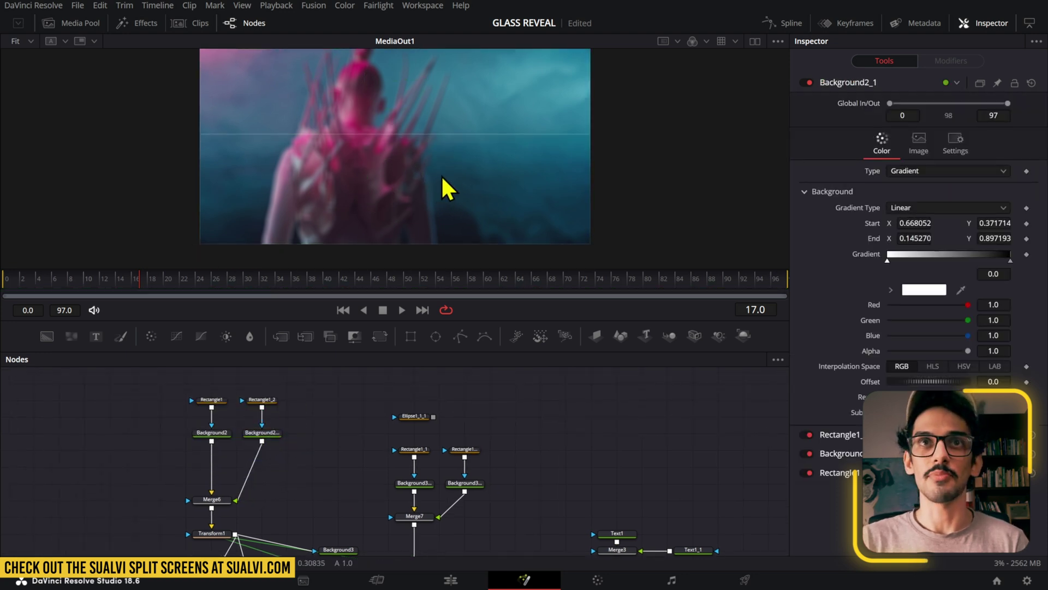
scroll(442, 175, "down", 2)
left_click(216, 434)
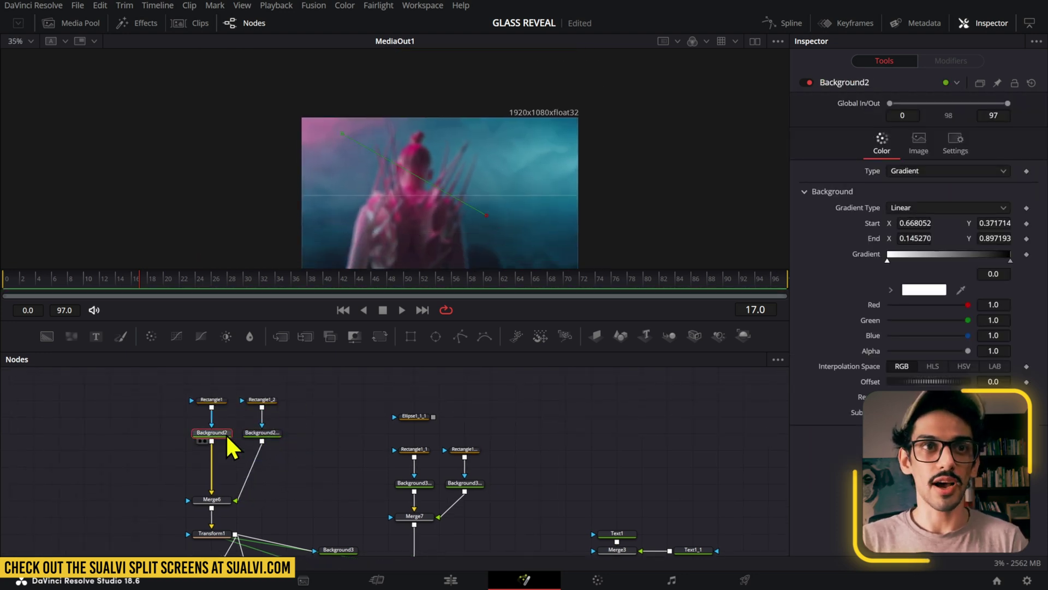
key("shift+space")
type("transf")
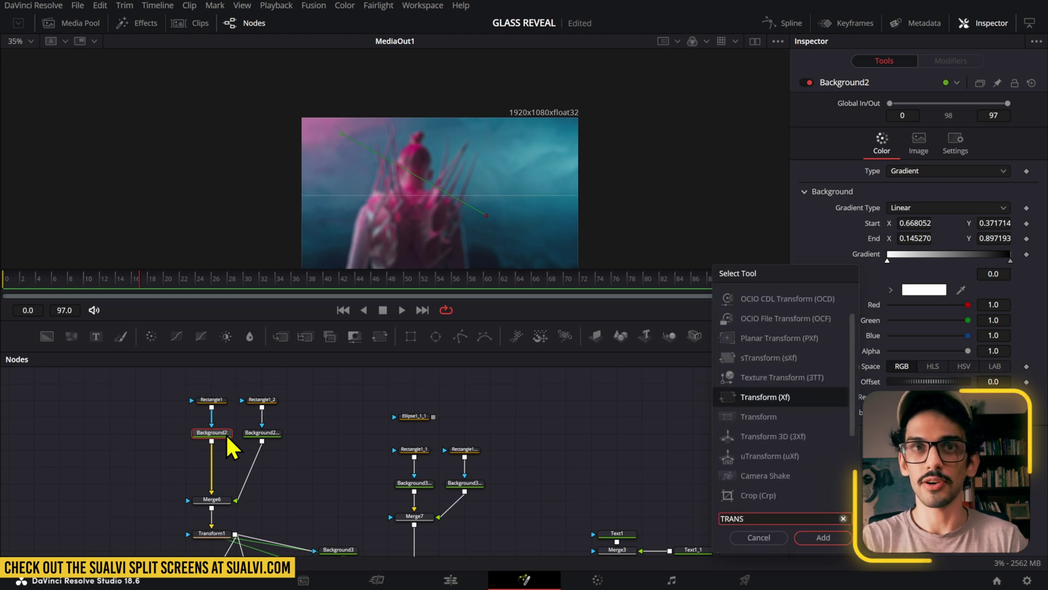
key("Return")
scroll(442, 170, "down", 2)
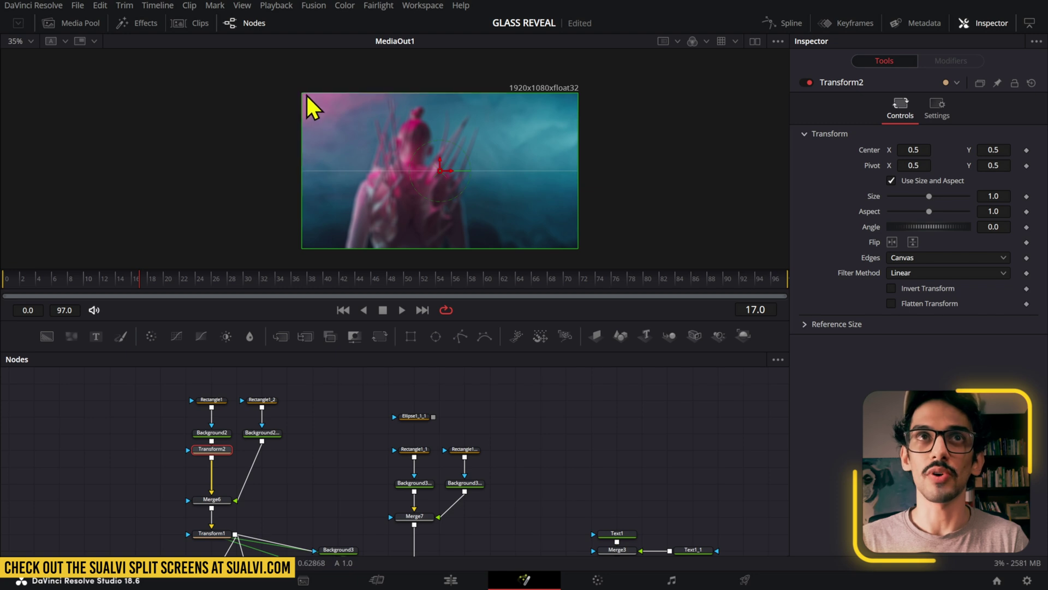
Set the pivot of Transform2 to X 0 and Y 1
left_click(903, 165)
type("0")
key("Tab")
type("1")
key("Tab")
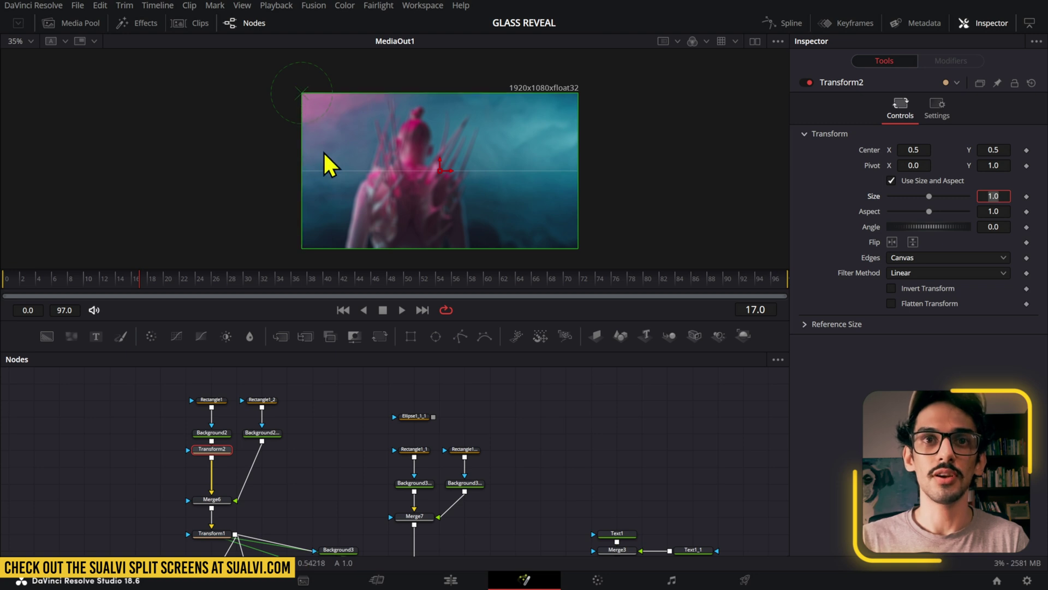
left_click(226, 450)
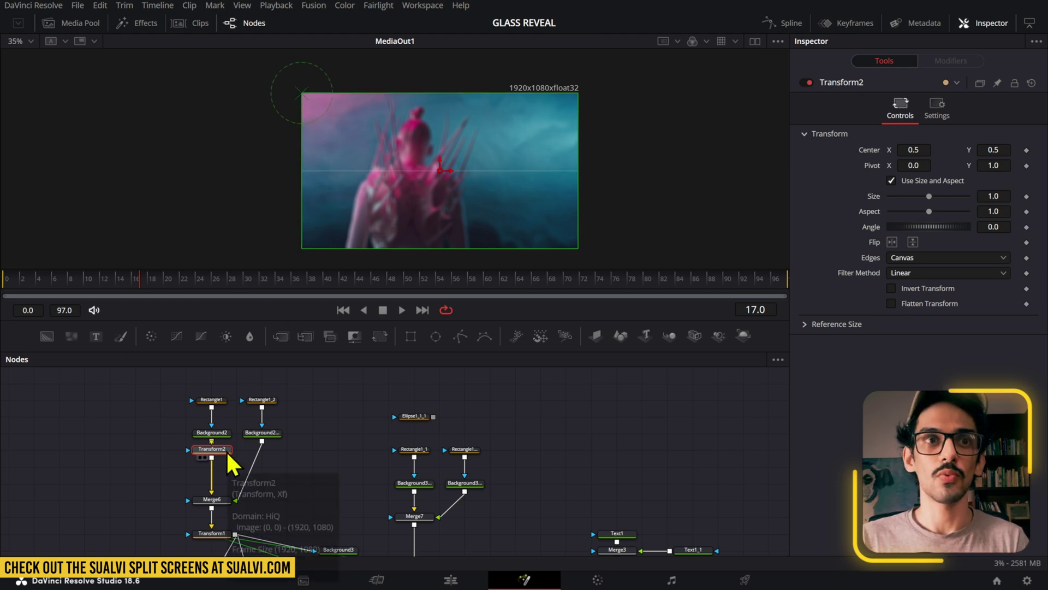
Keyframe the Angle of Transform2 from 0 at frame 0 to 94.3 at frame 24
left_click(15, 283)
left_click_drag(15, 283, 8, 285)
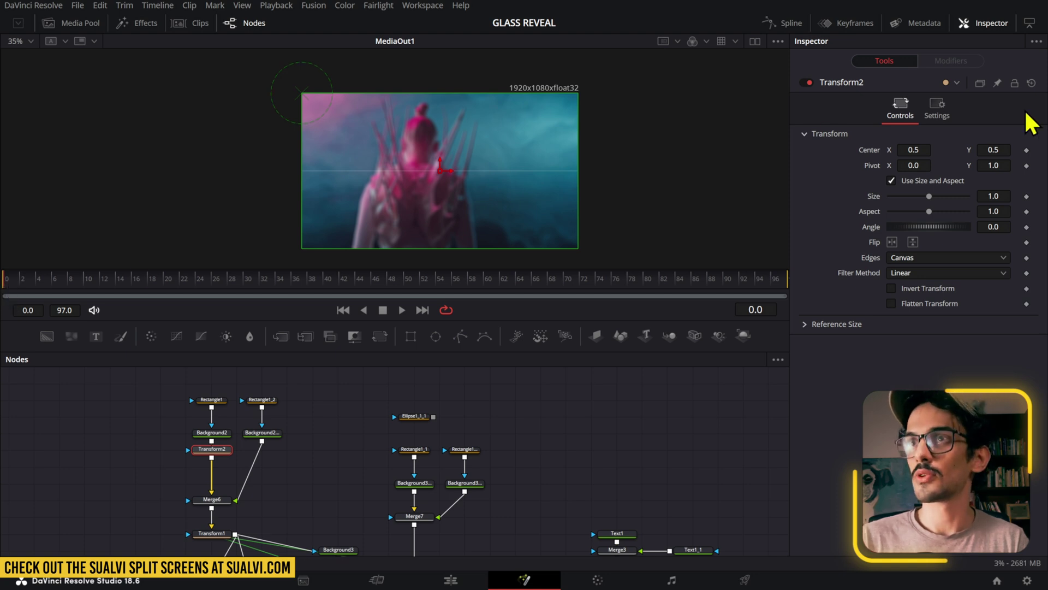
left_click(1026, 227)
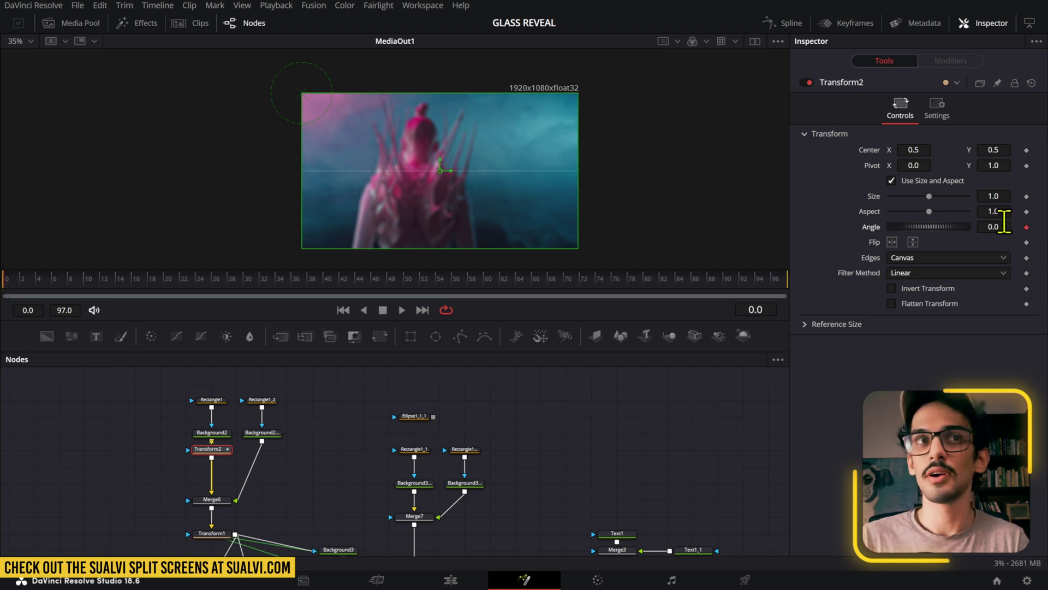
left_click(195, 283)
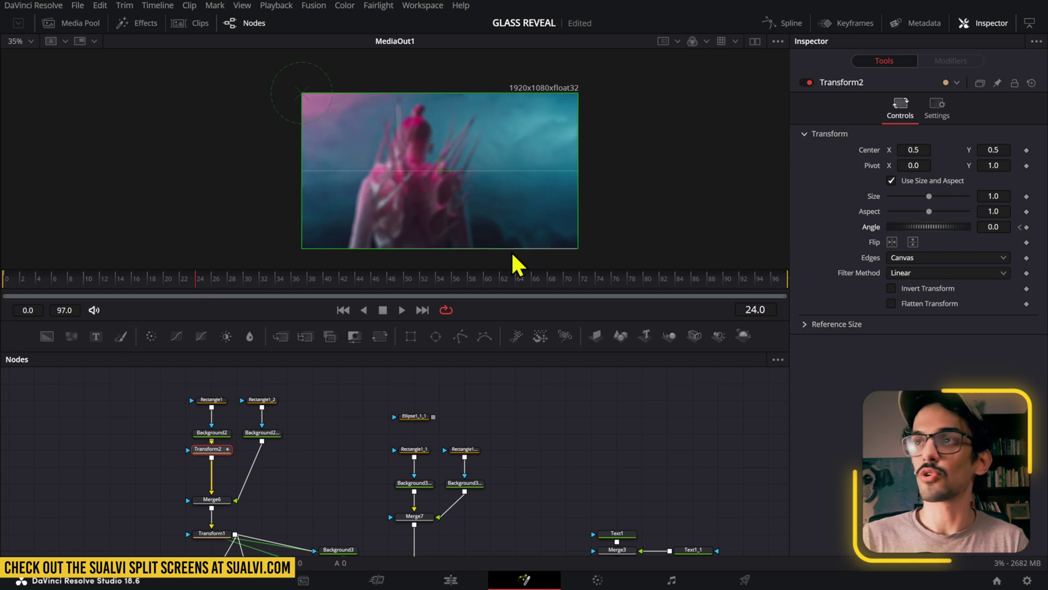
mouse_move(986, 228)
left_mouse_down()
mouse_move(1047, 226)
mouse_move(995, 227)
left_mouse_up()
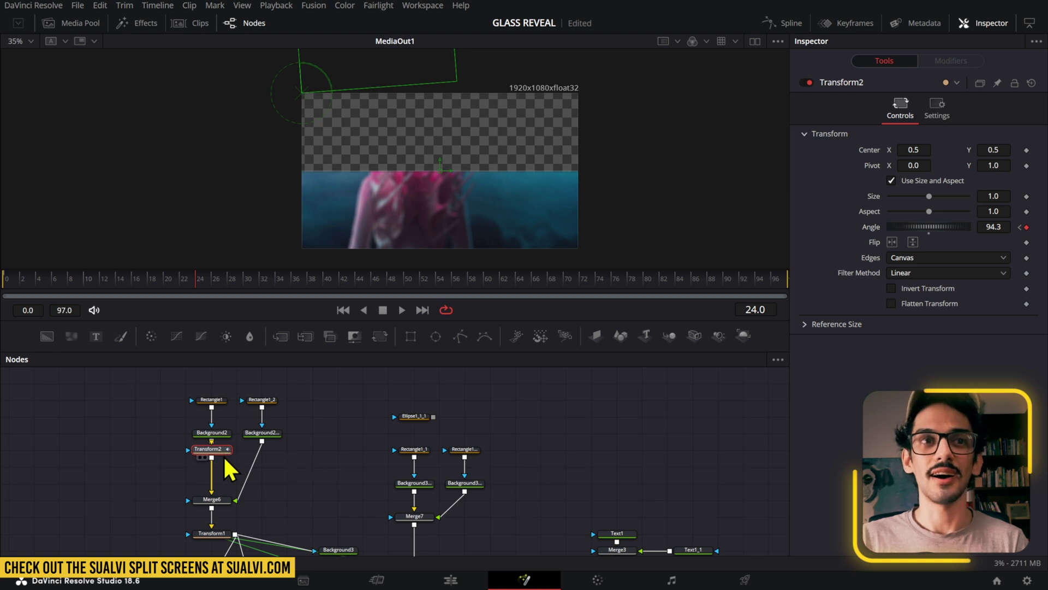
Copy Transform2 with its keyframes and insert the copy between the second panel's background and Merge6
key("ctrl+c")
key("ctrl+v")
left_click_drag(256, 455, 257, 455)
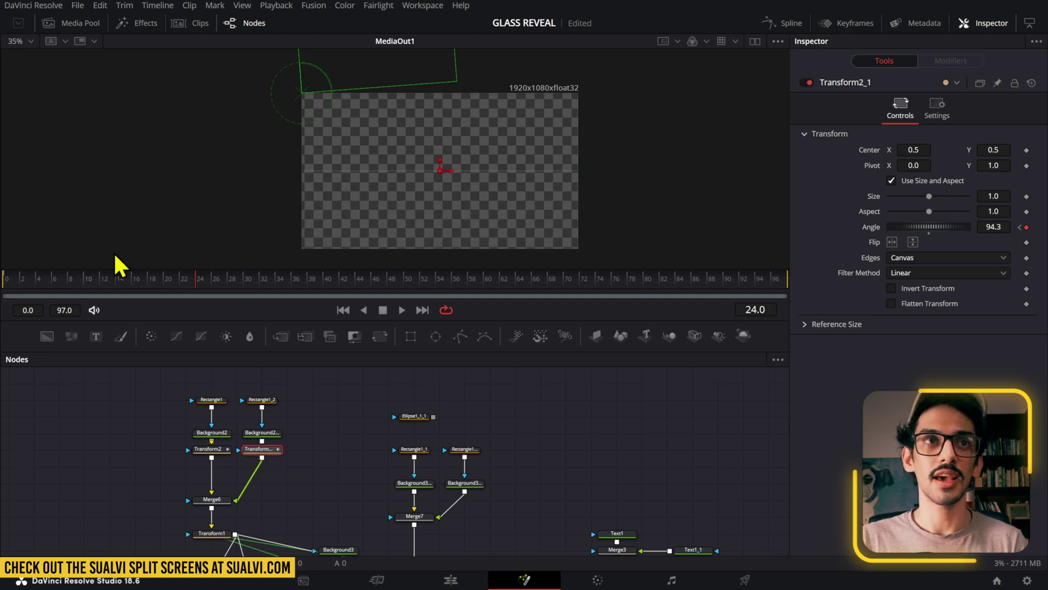
Set the pivot of Transform2_1 to X 1 and Y 0, and preview both panels' rotation from the first frame
double_click(913, 165)
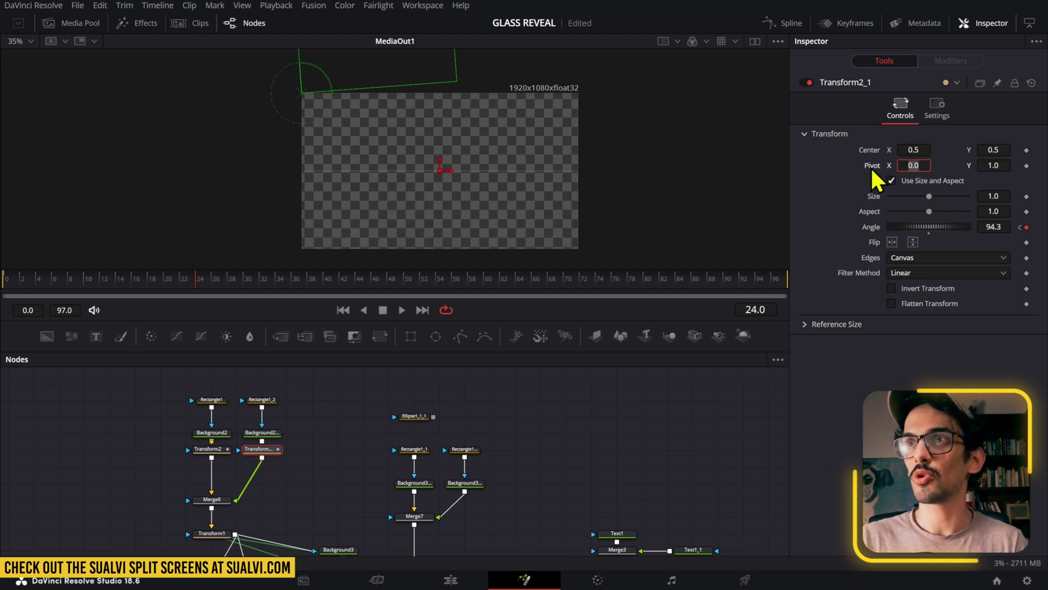
type("1")
key("Tab")
type("0")
key("Tab")
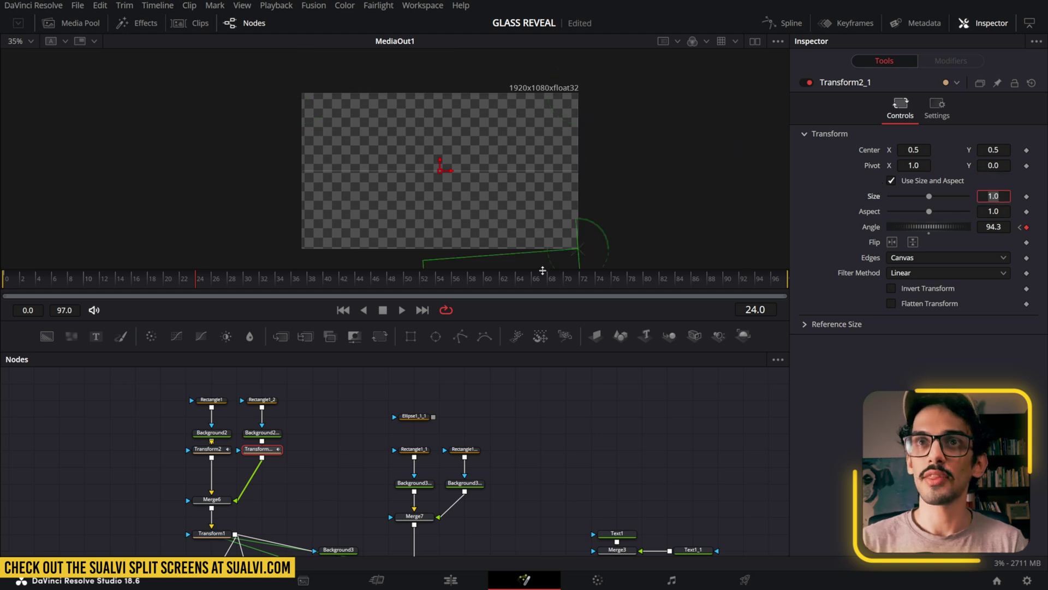
left_click_drag(176, 283, 2, 279)
key("space")
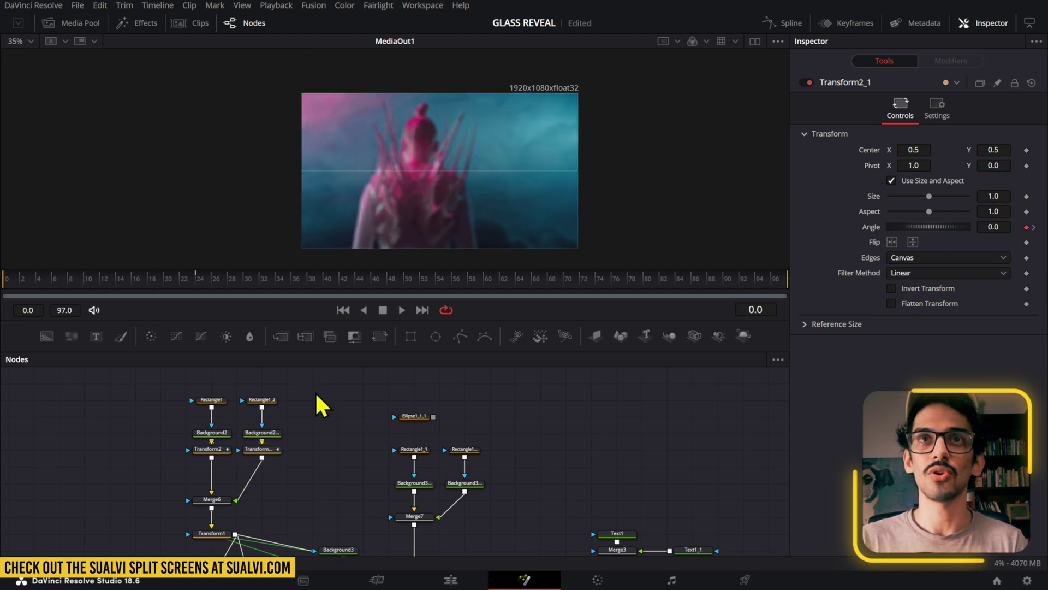
key("space")
left_click_drag(104, 292, 28, 277)
Paste linked instances of Transform2 and Transform2_1 after the first and second border backgrounds respectively, making room for them above Merge7
mouse_move(321, 494)
left_mouse_down()
mouse_move(287, 439)
mouse_move(322, 475)
left_mouse_up()
left_click(185, 397)
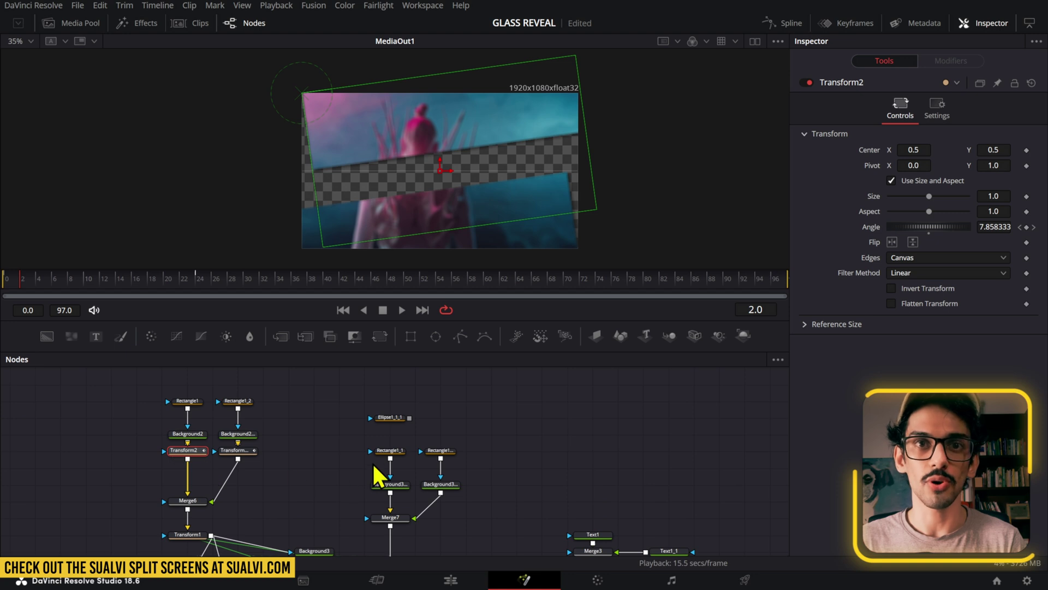
left_click_drag(390, 485, 388, 467)
left_click(188, 451)
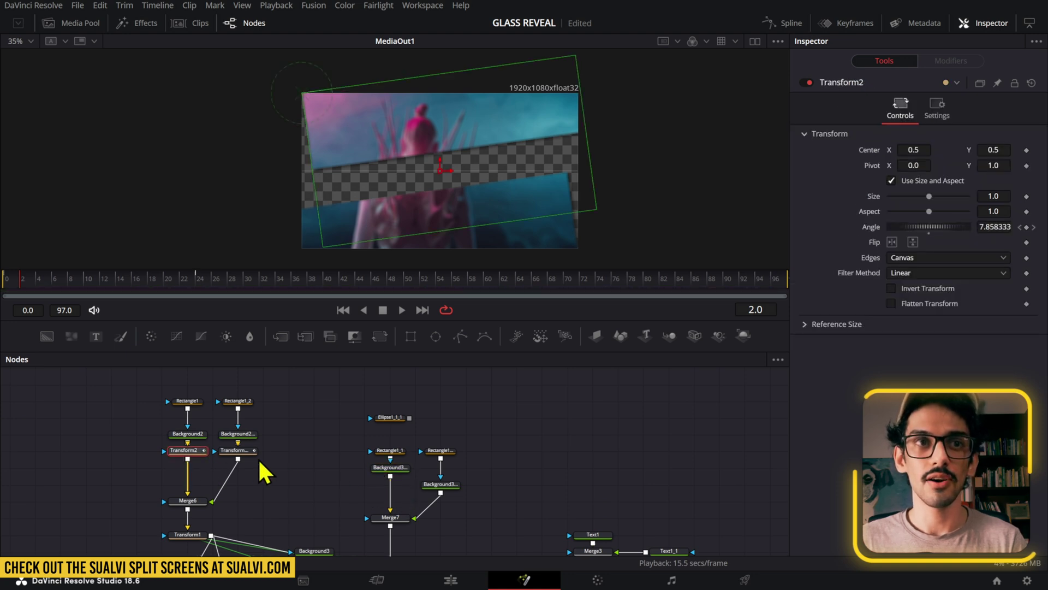
key("ctrl+c")
key("ctrl+v")
key("Delete")
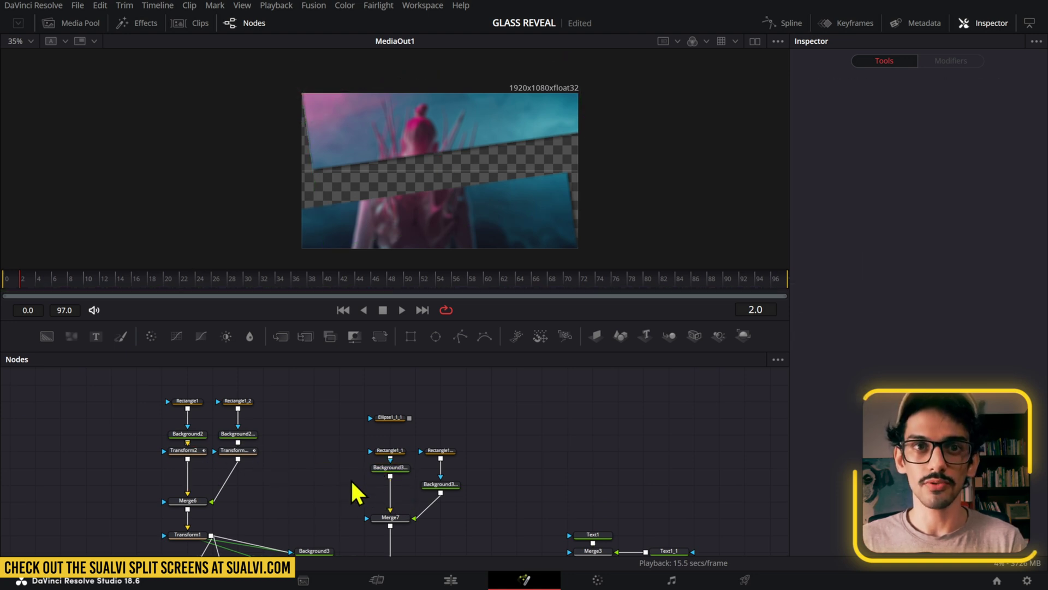
key("ctrl+shift+v")
left_click_drag(334, 490, 391, 489)
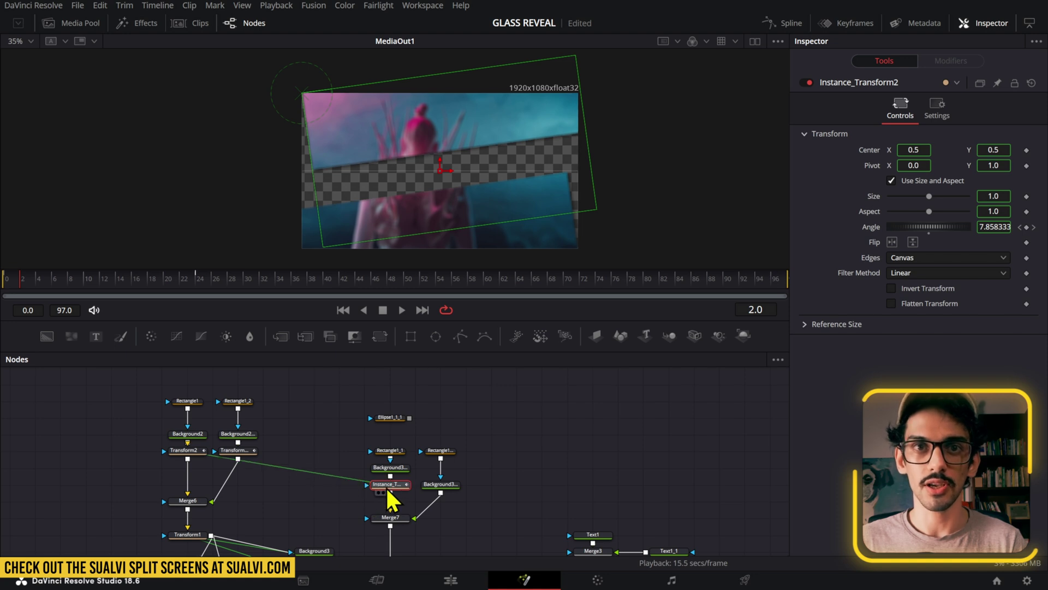
left_click(248, 451)
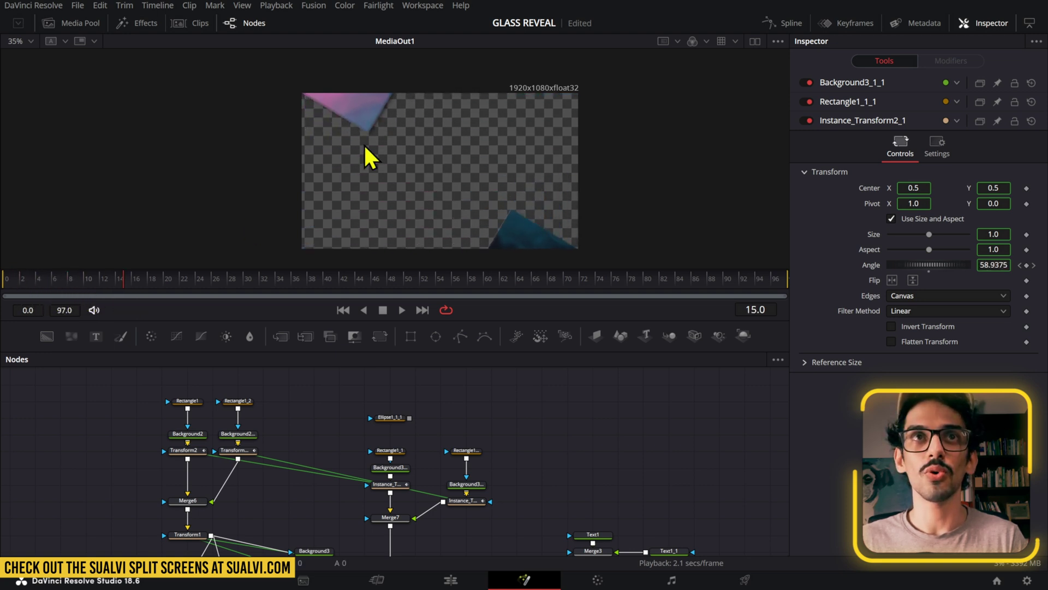
left_click_drag(363, 138, 247, 237)
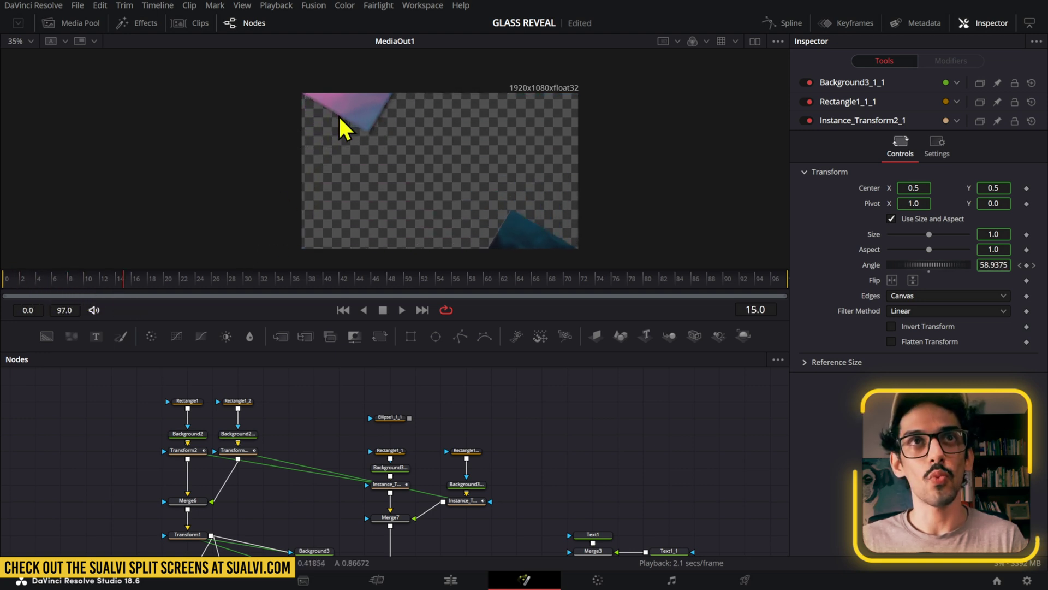
mouse_move(339, 114)
left_mouse_down()
mouse_move(275, 192)
mouse_move(343, 119)
left_mouse_up()
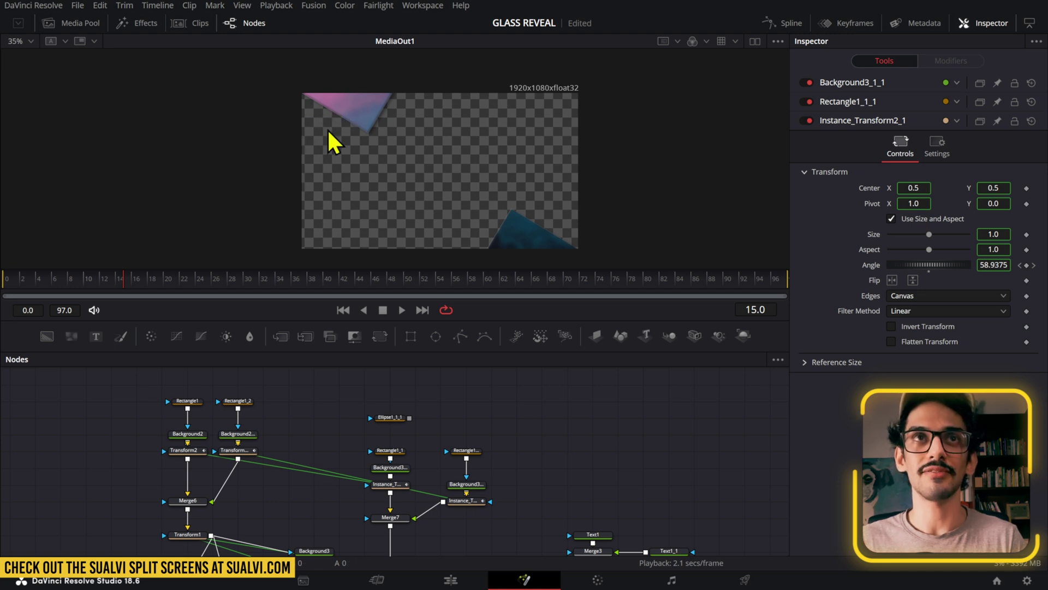
Try a lower rotation pivot for Transform2 at frame 11, with Pivot Y at about 0.44
left_click_drag(117, 279, 6, 285)
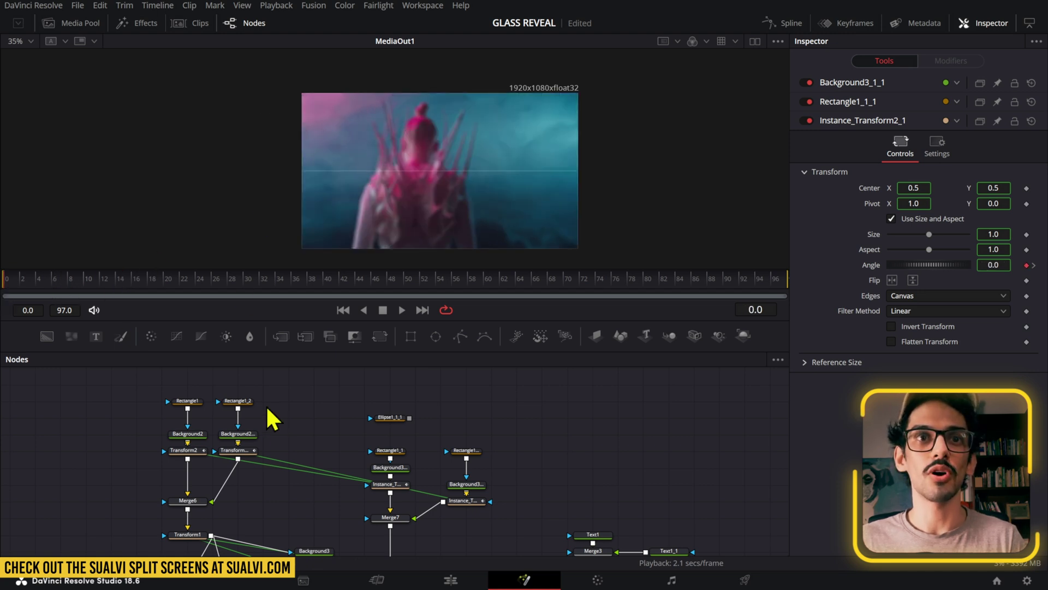
left_click(185, 451)
left_click(93, 286)
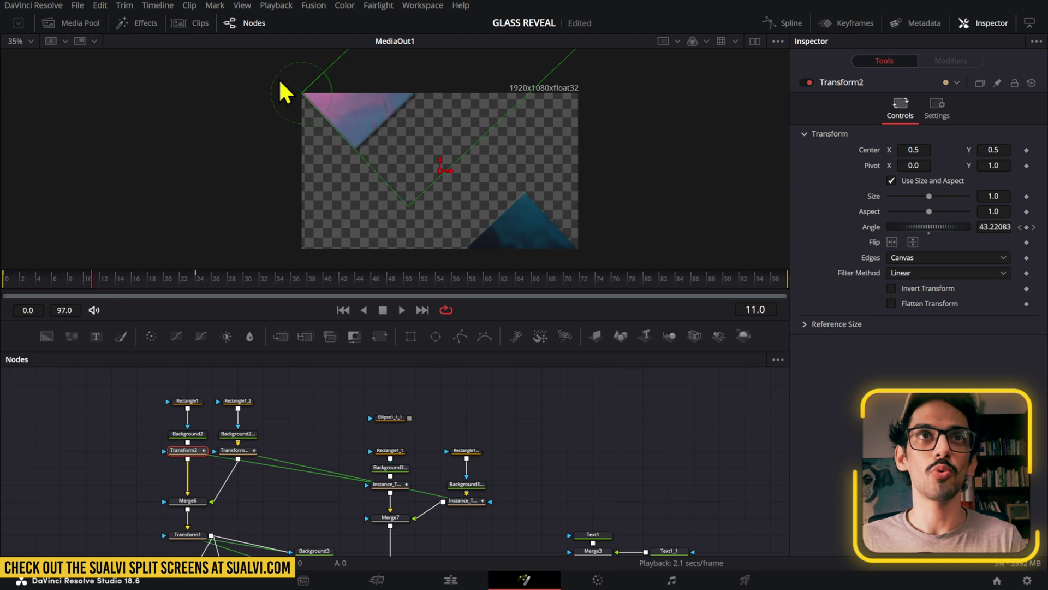
left_click_drag(285, 83, 302, 96)
key("ctrl+z")
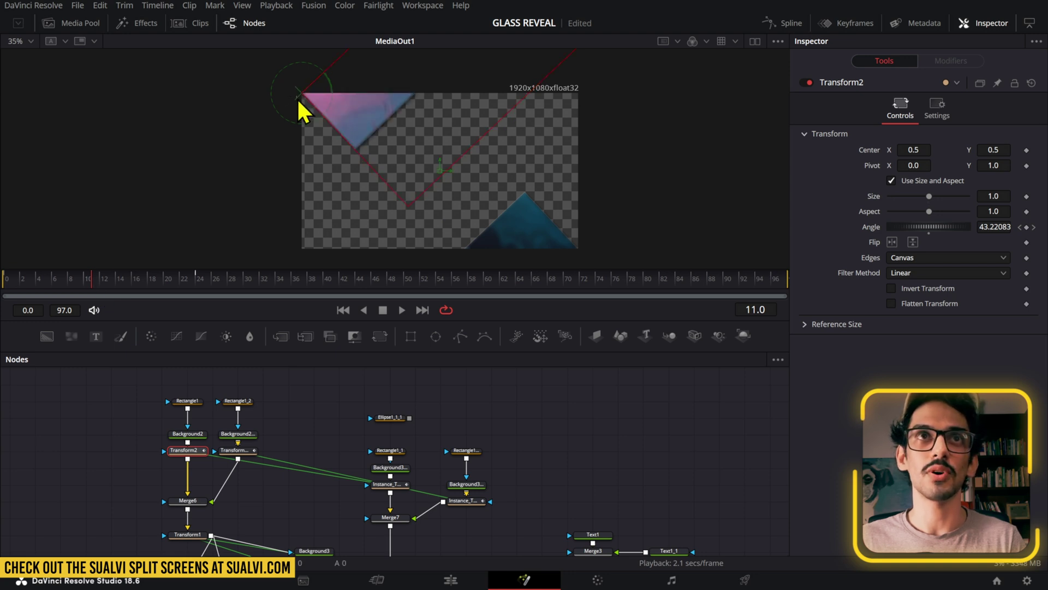
left_click_drag(993, 168, 685, 168)
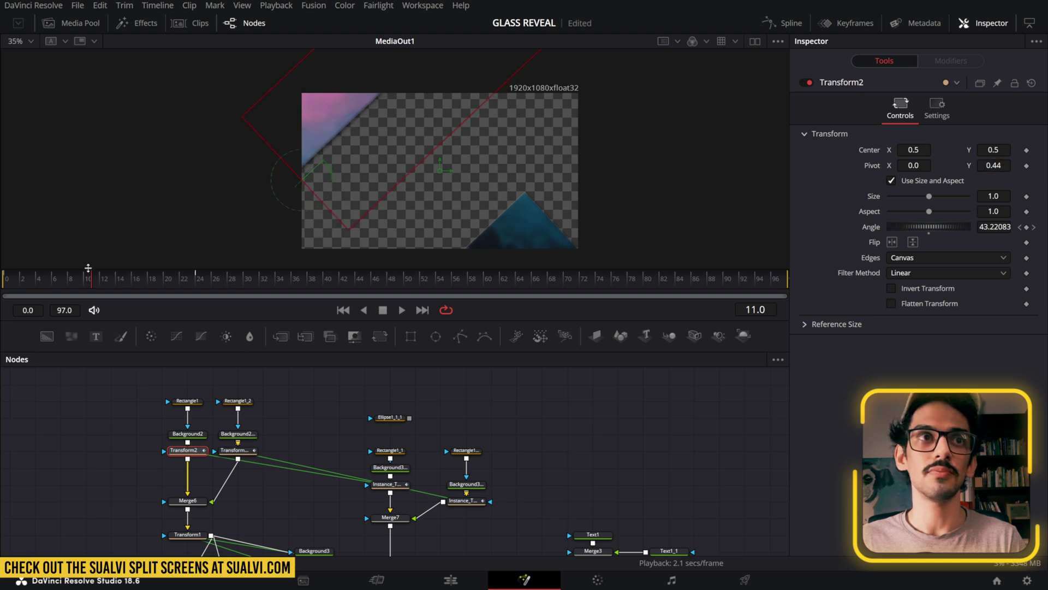
Return to frame 0 and set the Pivot Y of Transform2 to 0.5
left_click_drag(89, 270, 5, 304)
left_click(997, 165)
type("0.5")
key("Tab")
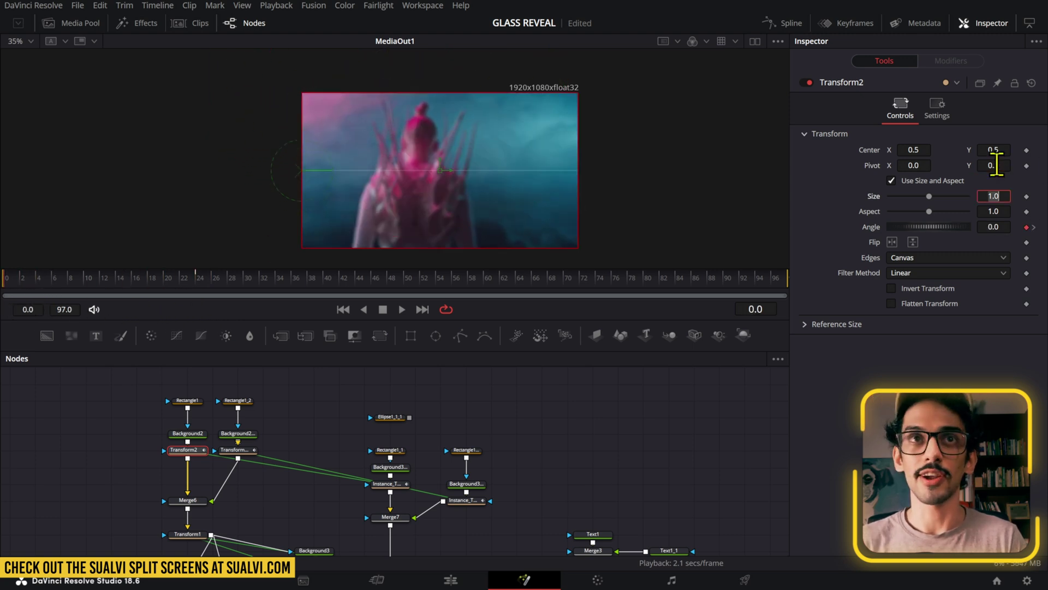
Set the Pivot Y of Transform2_1 to 0.5, and preview the panel rotation before returning to frame 0
left_click(247, 450)
left_click(1005, 170)
type(".5")
key("Tab")
left_click(437, 405)
key("space")
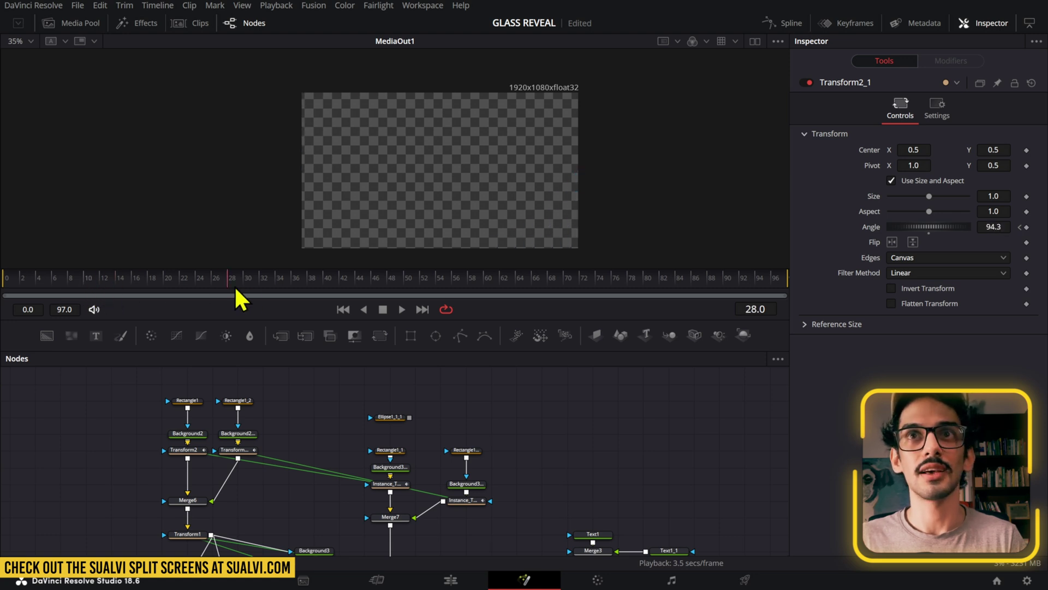
left_click_drag(284, 290, 7, 290)
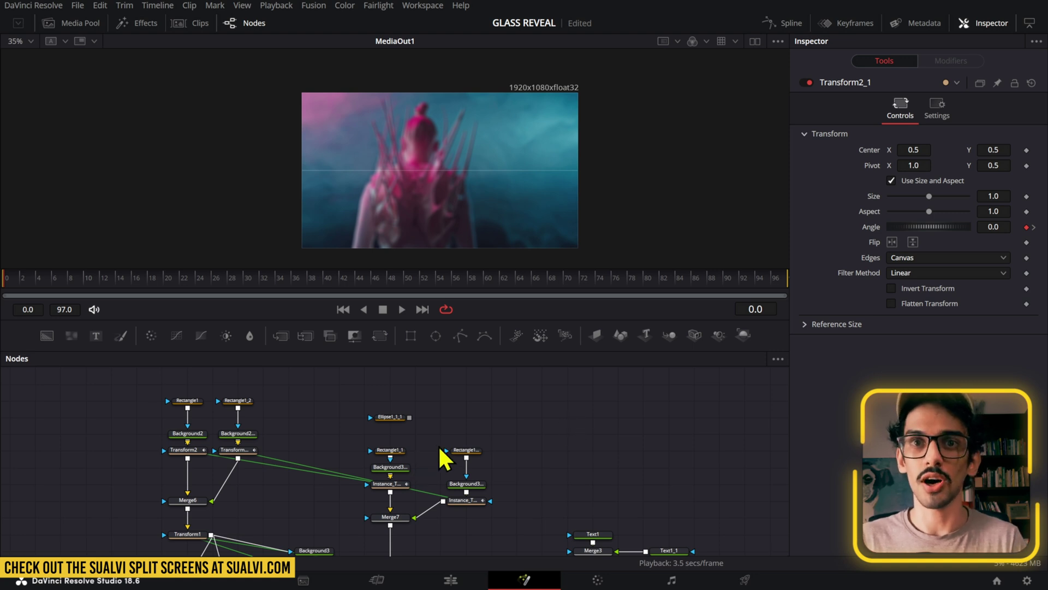
Keyframe the Border Width of Rectangle1_1 from 0 at frame 0 to 0.0022 at frame 12
left_click(400, 451)
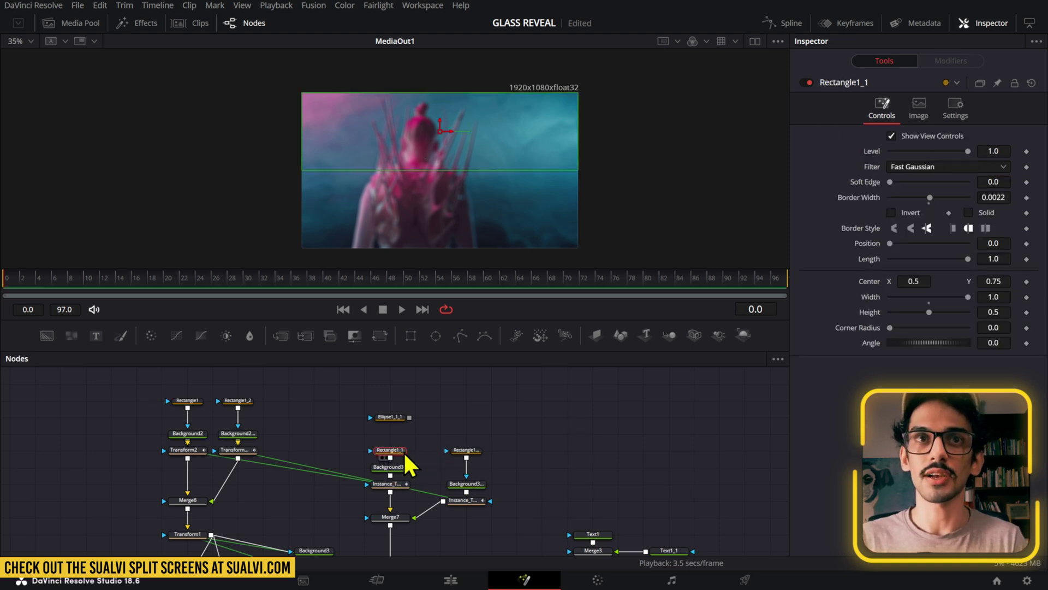
left_click(1026, 198)
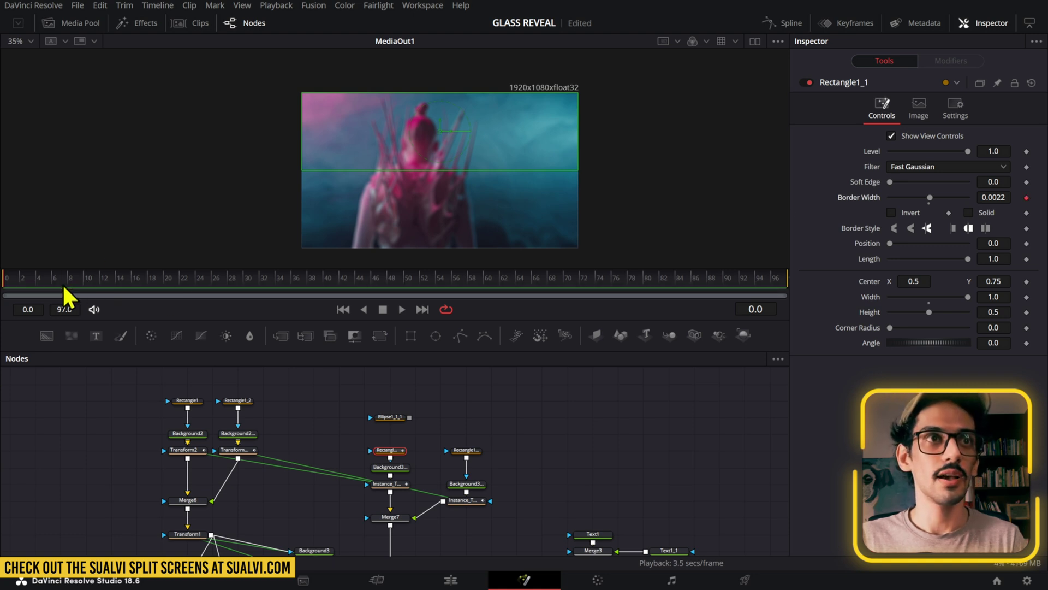
left_click_drag(62, 286, 102, 289)
left_click(1027, 198)
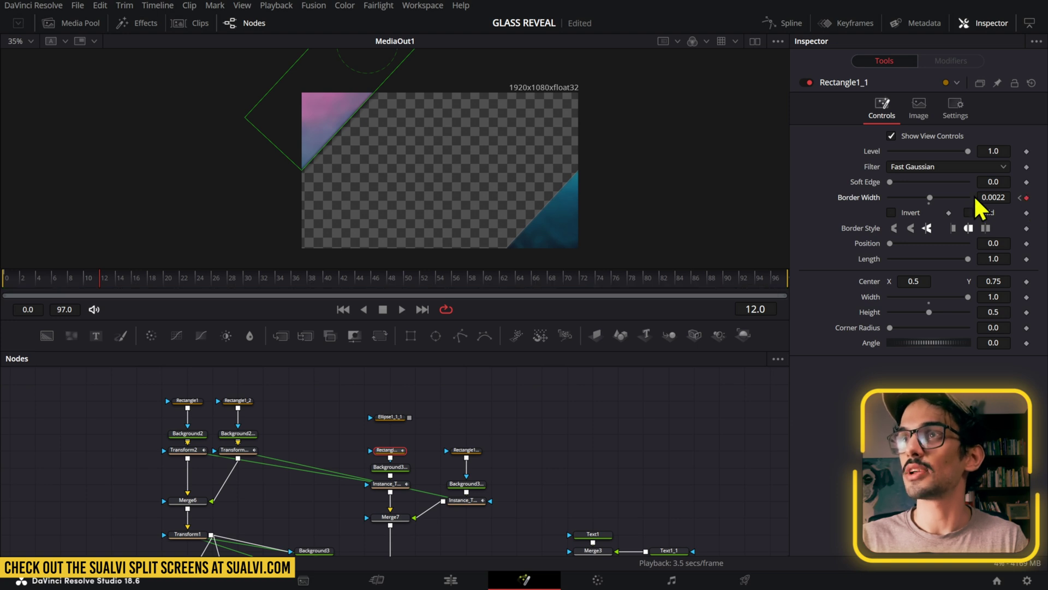
left_click(1019, 198)
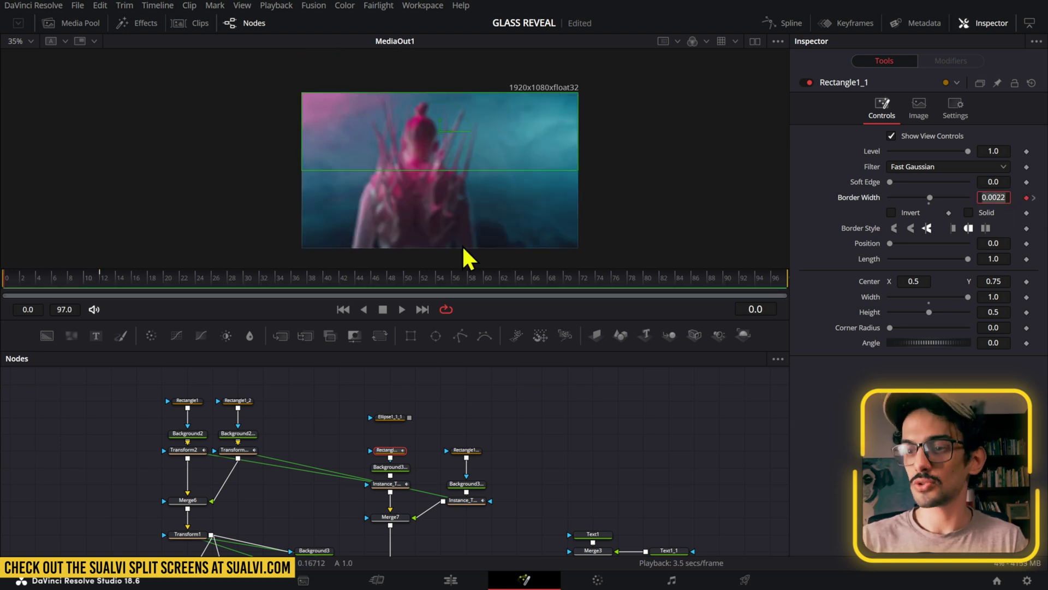
key("Tab")
left_click(418, 439)
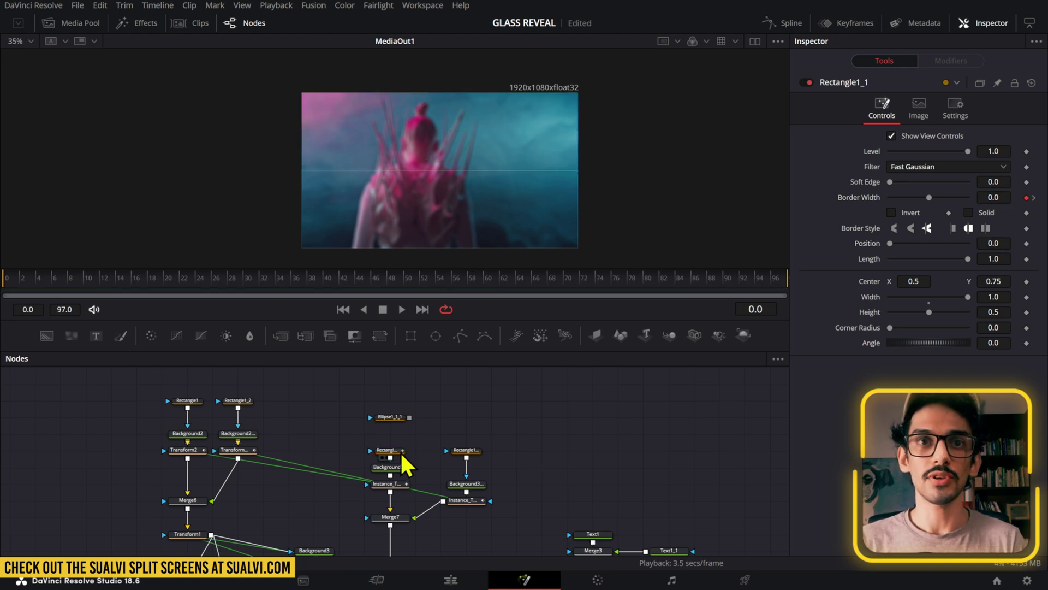
Apply the animated Border Width of Rectangle1_1 to the Border Width of Rectangle1_1_1
left_click(399, 451)
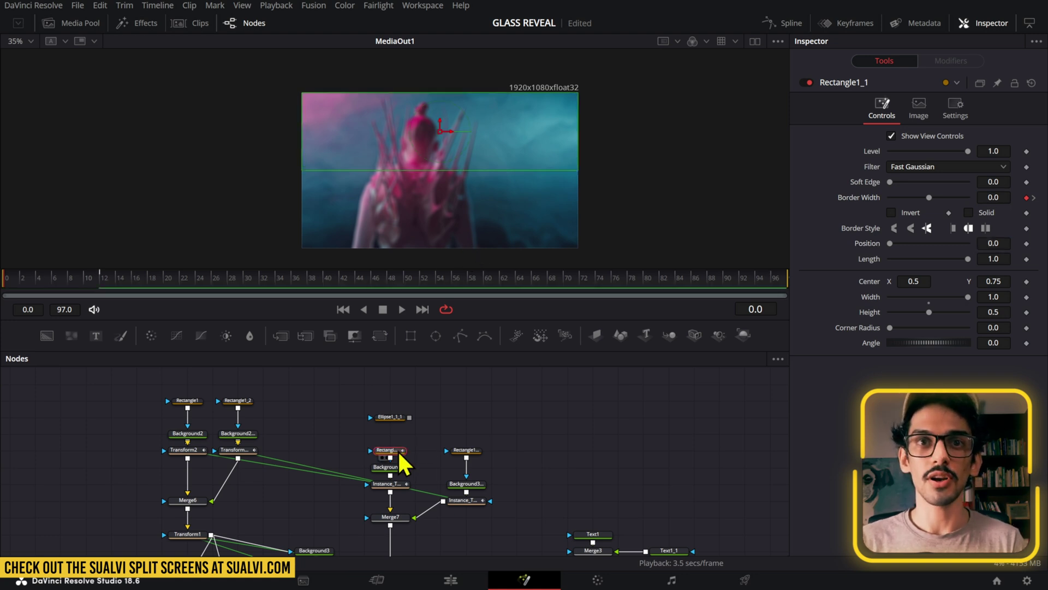
left_click(474, 453)
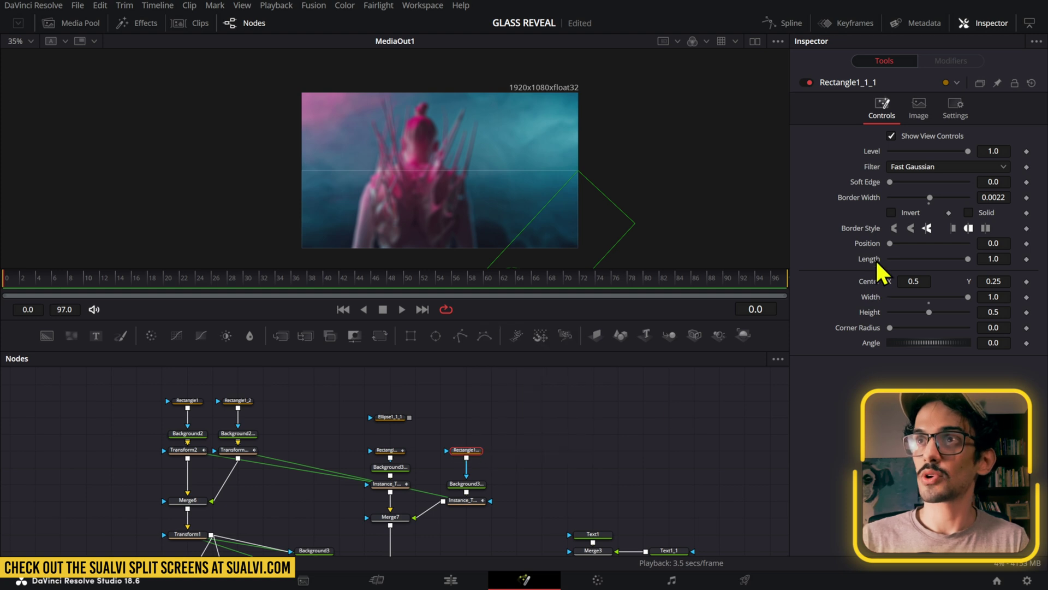
right_click(868, 199)
left_click(911, 327)
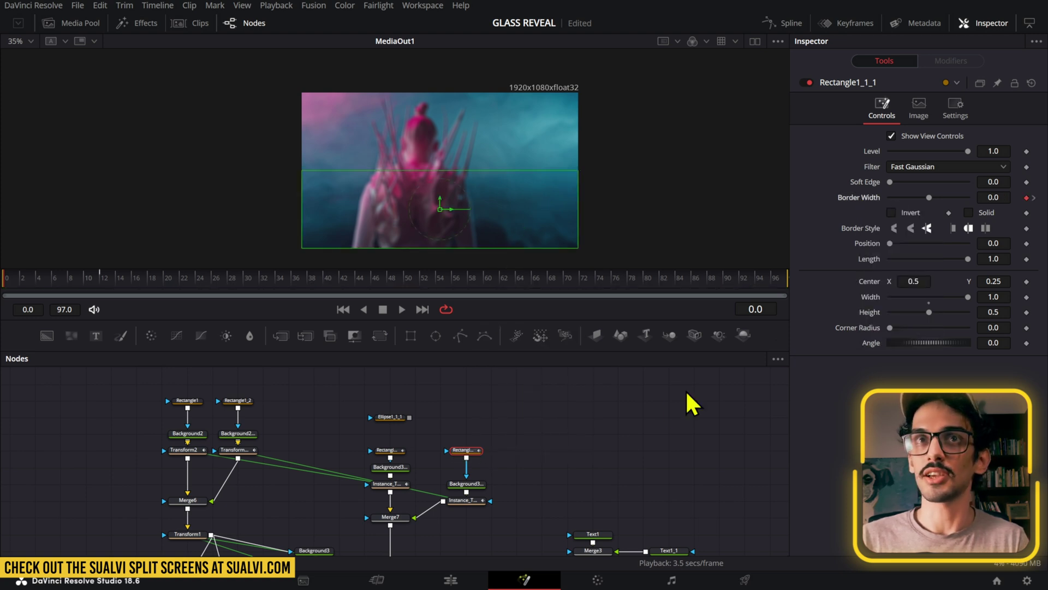
Preview the two-panel rotation with its animated borders, and inspect the upper panel's edge at frame 14
key("space")
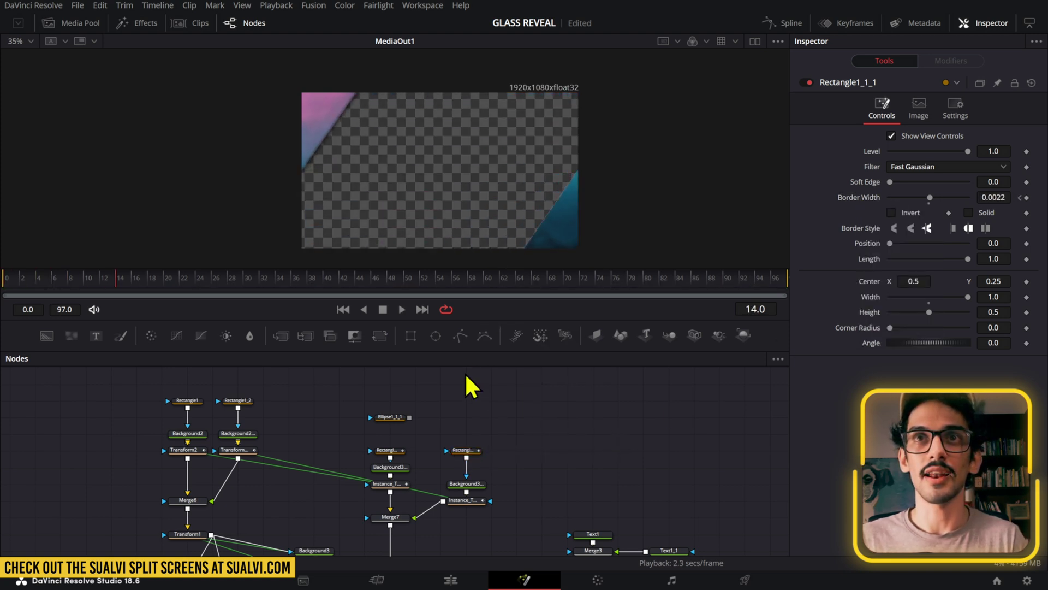
scroll(358, 124, "up", 4)
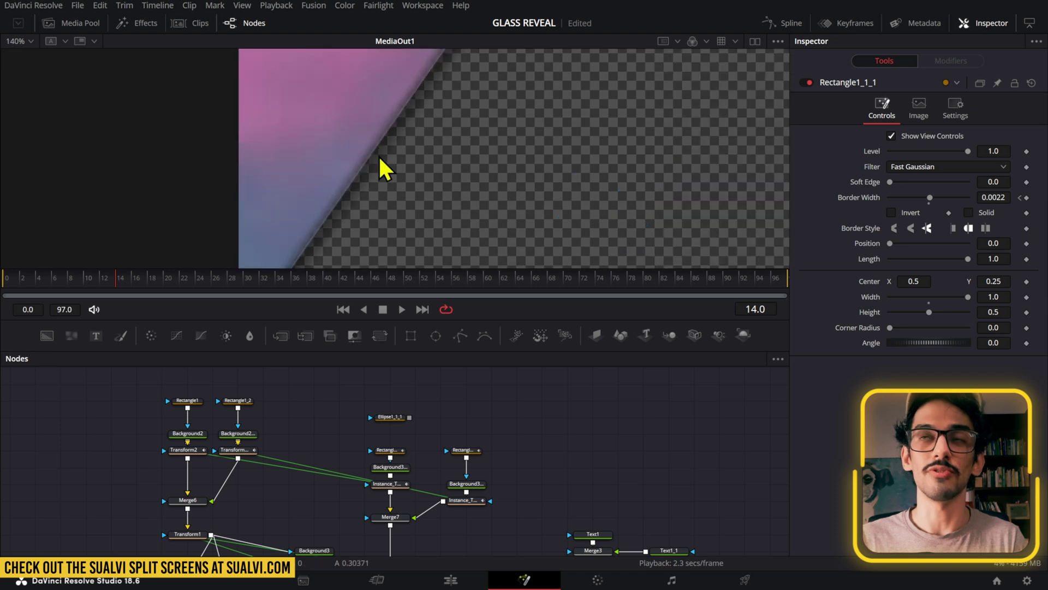
scroll(407, 188, "down", 2)
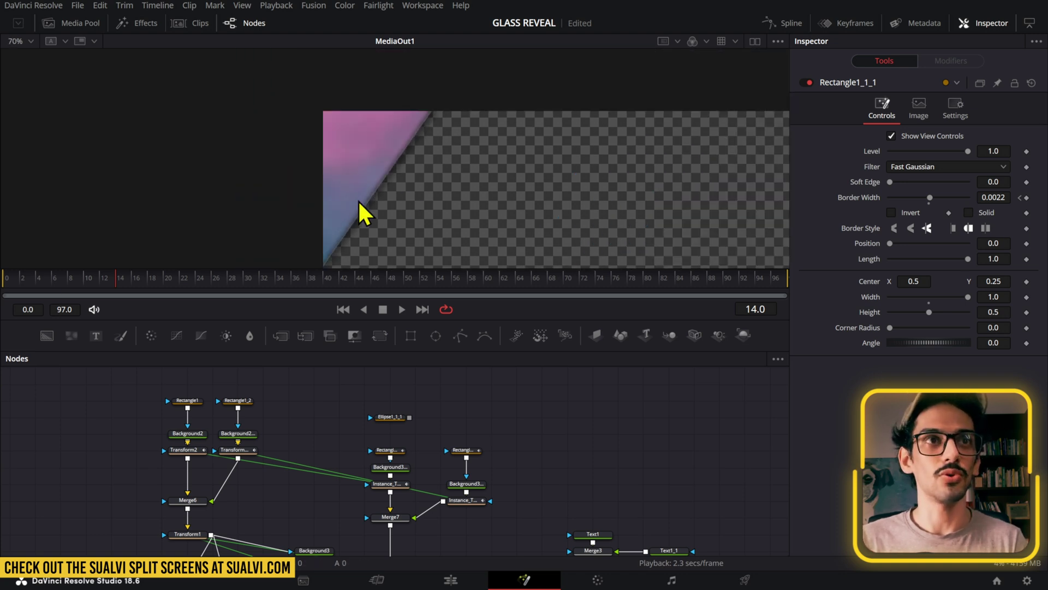
left_click_drag(39, 280, 6, 277)
scroll(323, 215, "down", 2)
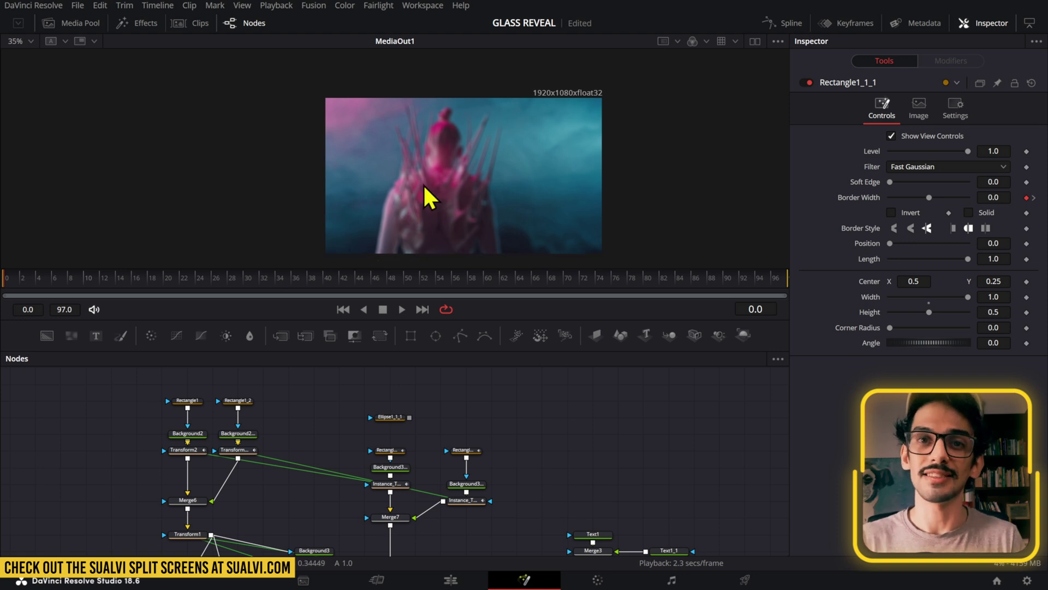
key("space")
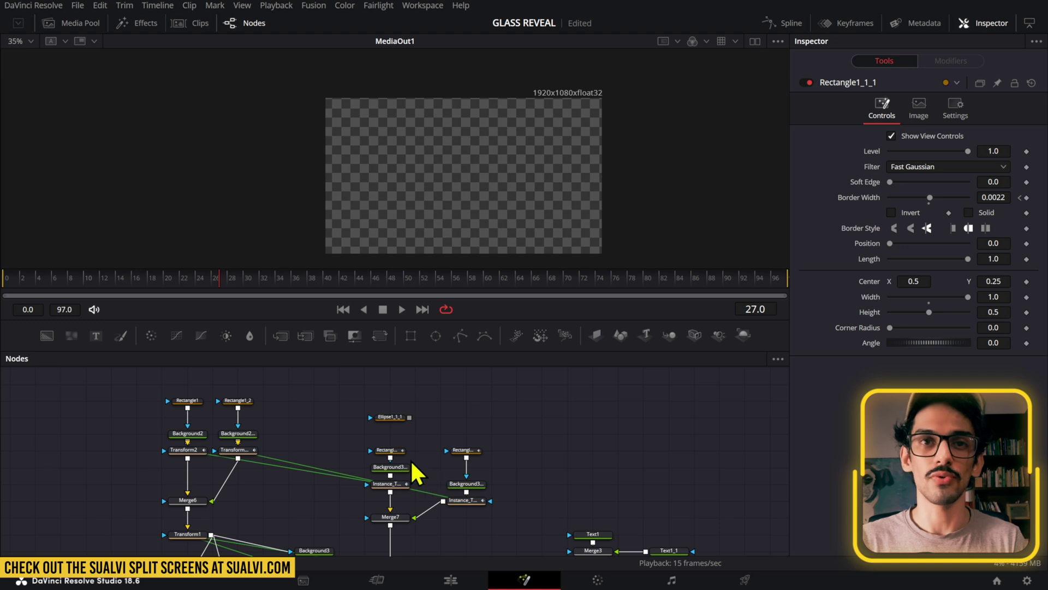
Show the Angle curves of Transform2 and Transform2_1 and the Border Width curves of Rectangle1_1 and Rectangle1_1_1 in the Spline editor
left_click_drag(388, 445, 528, 457)
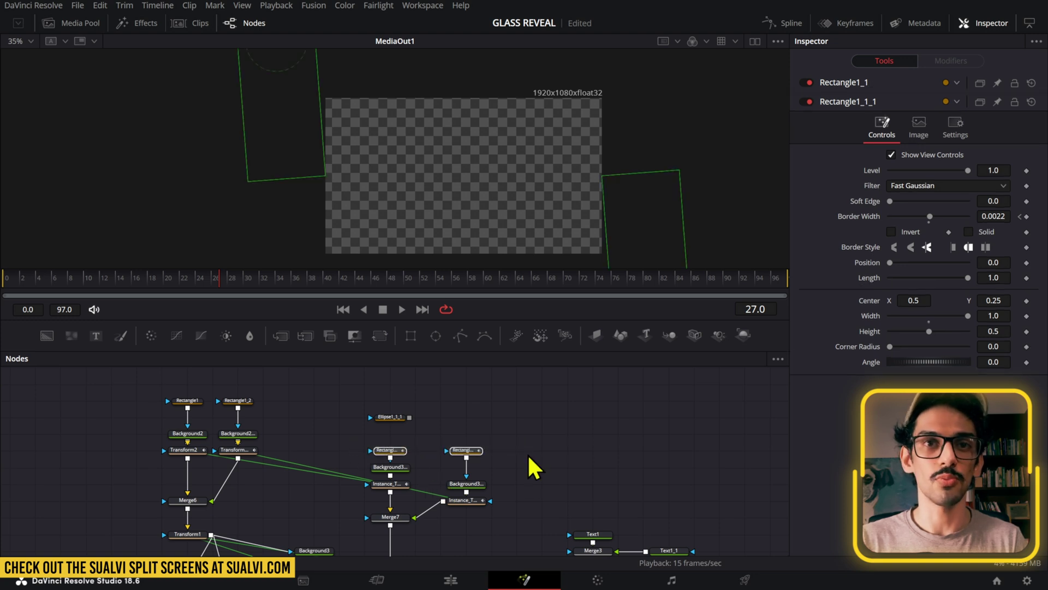
left_click(384, 484, "ctrl")
left_click_drag(326, 438, 510, 459)
left_click(185, 449, "ctrl")
left_click(240, 449, "ctrl")
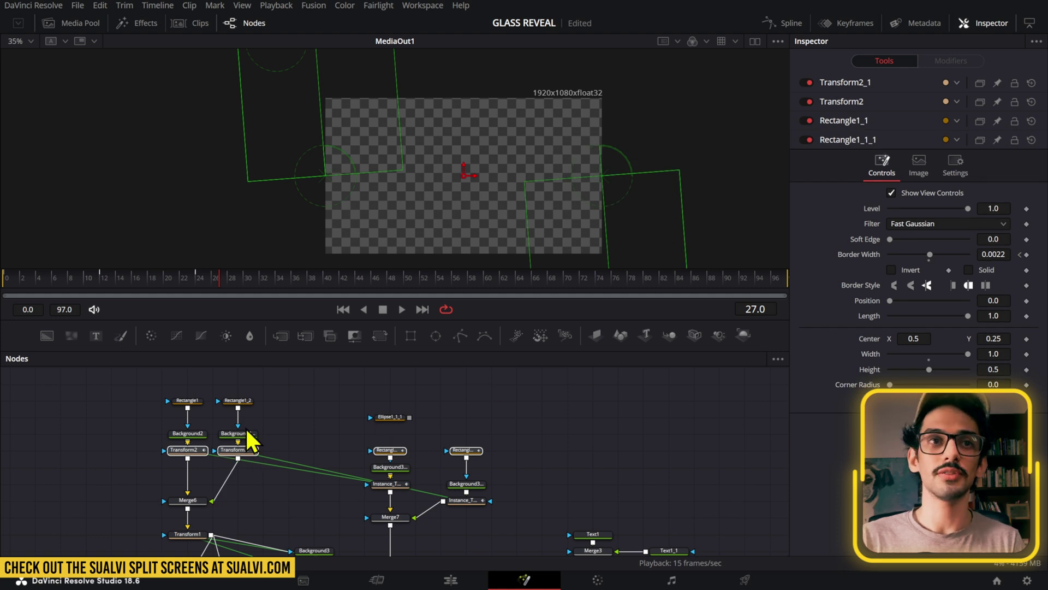
left_click(776, 23)
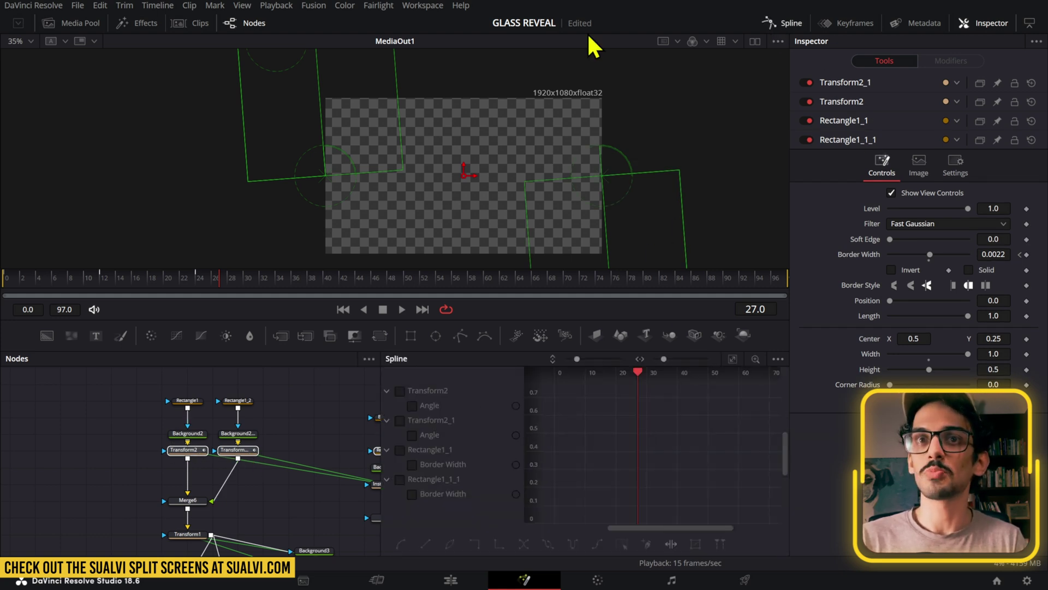
left_click(399, 390)
left_click(400, 420)
left_click(400, 450)
Smooth all keyframes of the displayed curves, with Ease In set to 53.8 and Ease Out to 73.1
left_click_drag(699, 411, 572, 492)
left_click(734, 361)
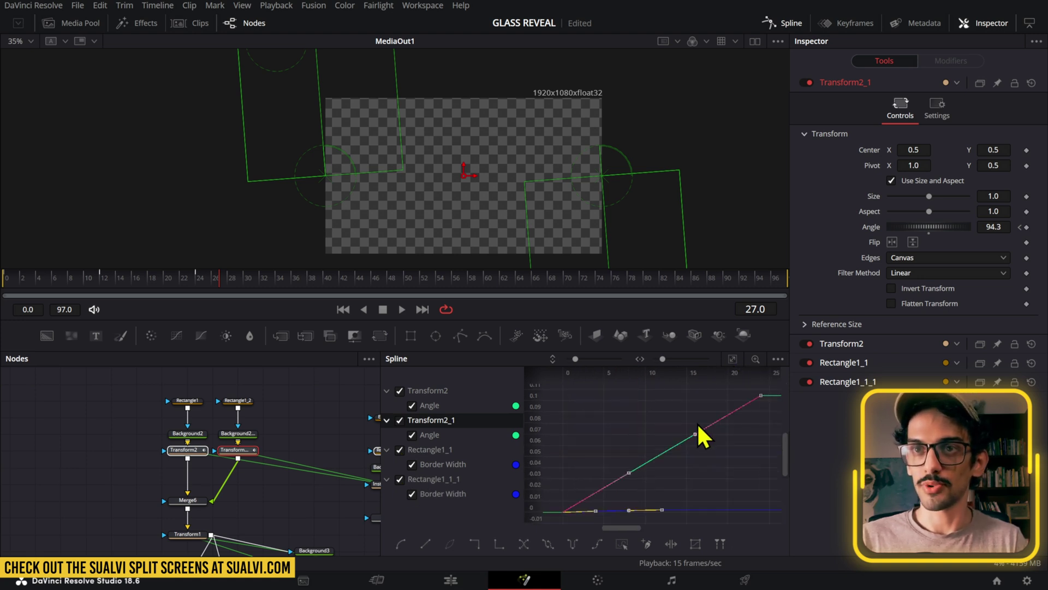
key("s")
key("t")
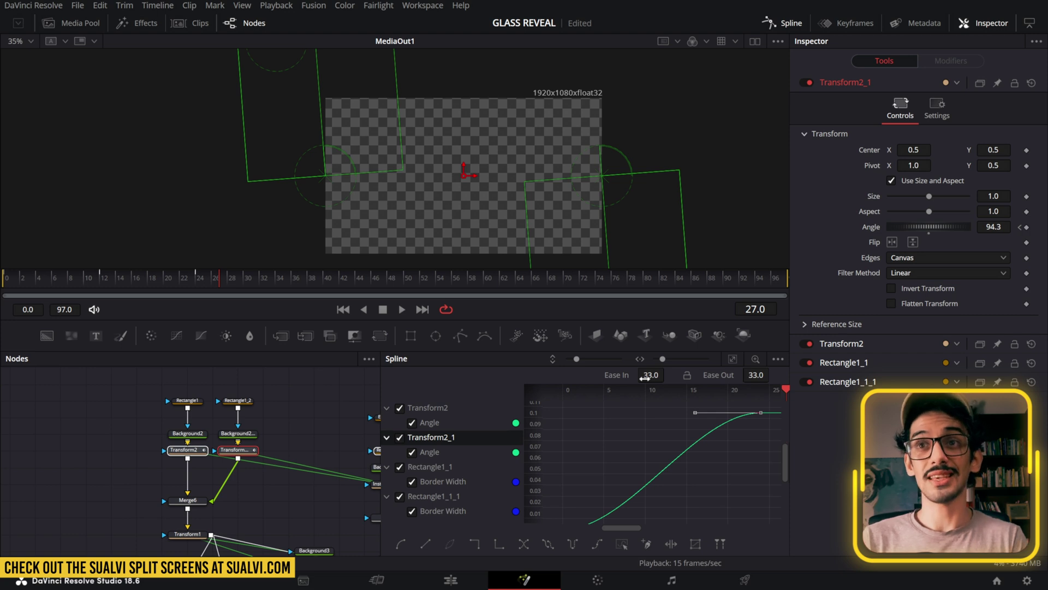
left_click_drag(645, 378, 748, 376)
scroll(659, 489, "down", 1)
scroll(661, 470, "down", 3)
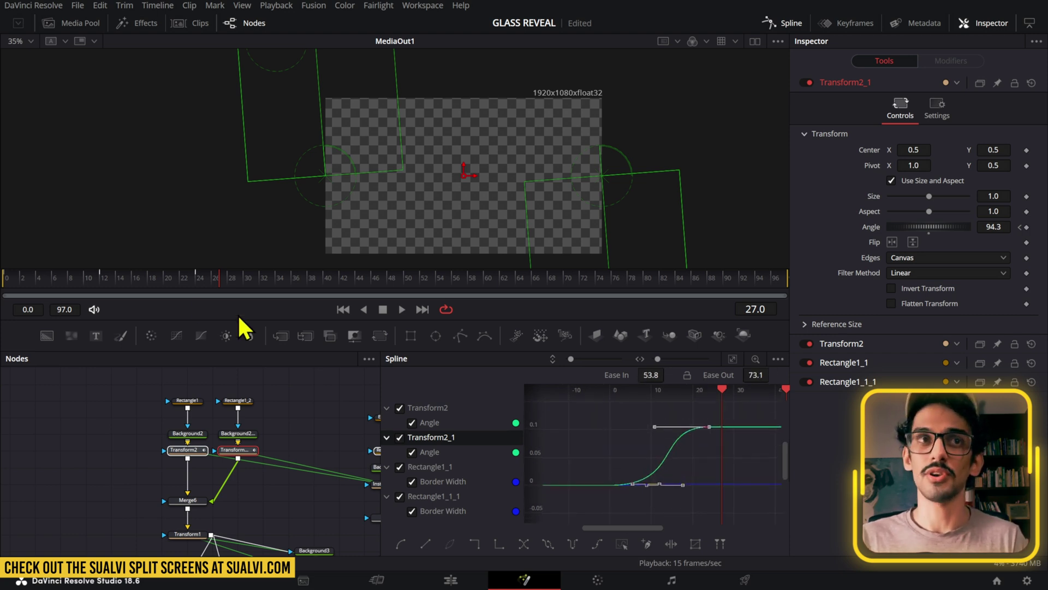
Preview the eased rotation from frame 0, and examine the lower panel's outer edge at frame 7
left_click_drag(153, 284, 4, 284)
left_click(269, 413)
key("space")
key("space")
left_click_drag(141, 286, 12, 279)
left_click_drag(109, 281, 150, 280)
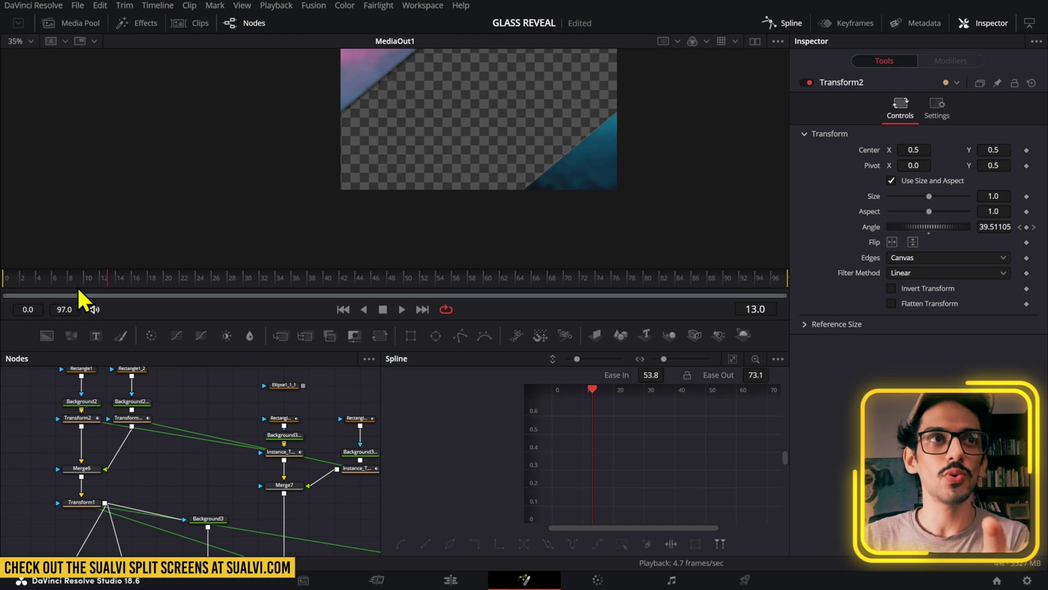
left_click_drag(77, 283, 60, 282)
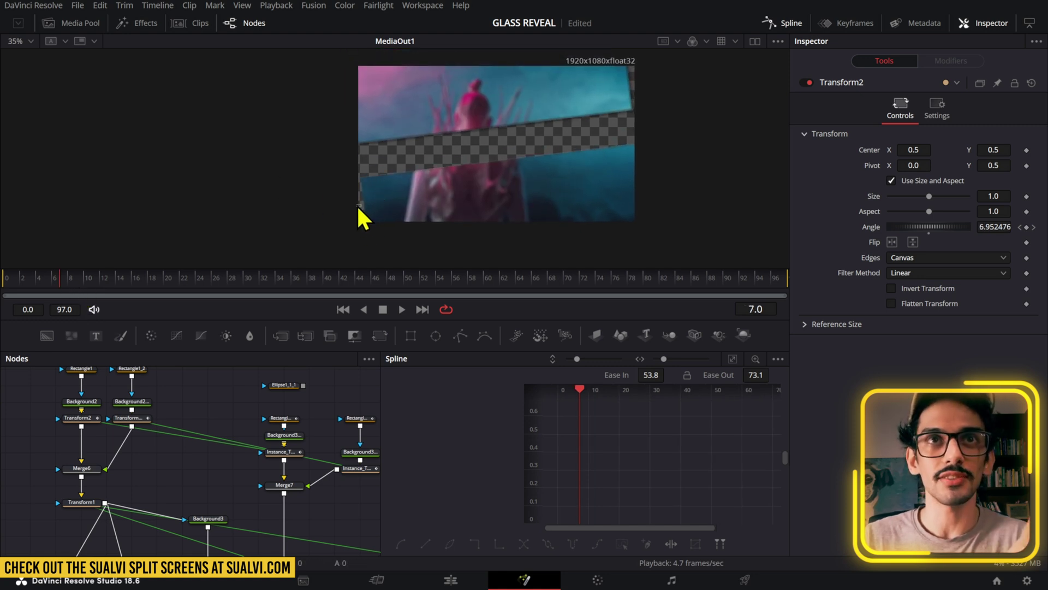
left_click_drag(362, 194, 346, 225)
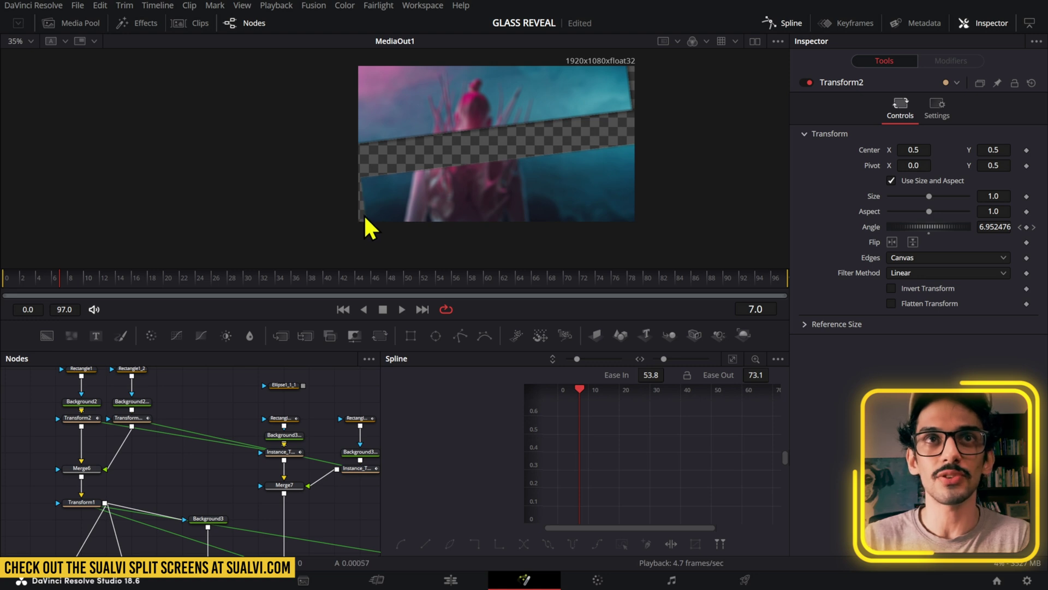
Turn off Use Size and Aspect on Transform2 and set its X Size to 1.1
left_click(95, 424)
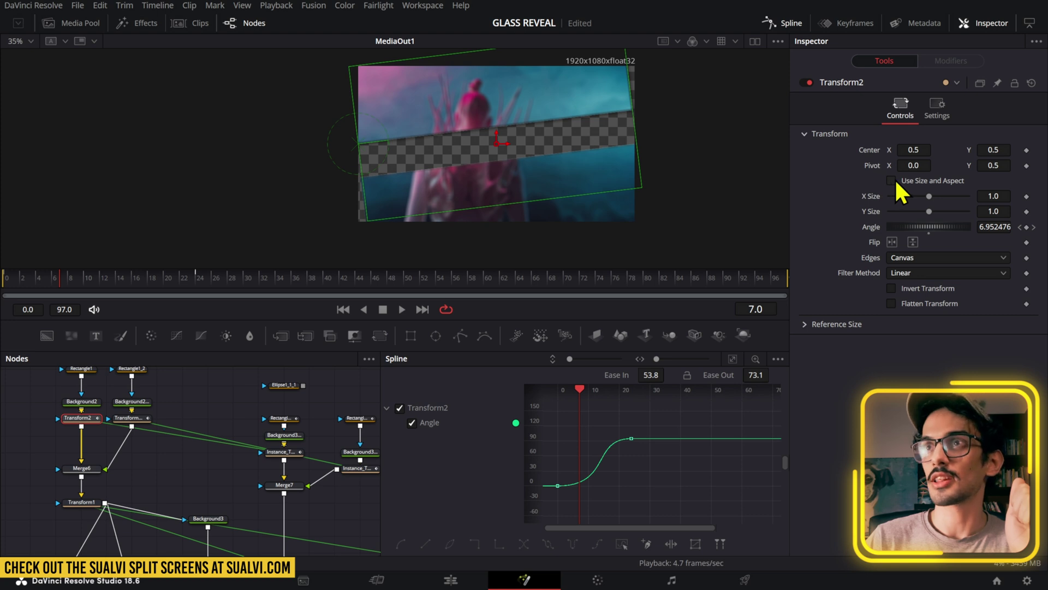
left_click_drag(997, 199, 1030, 198)
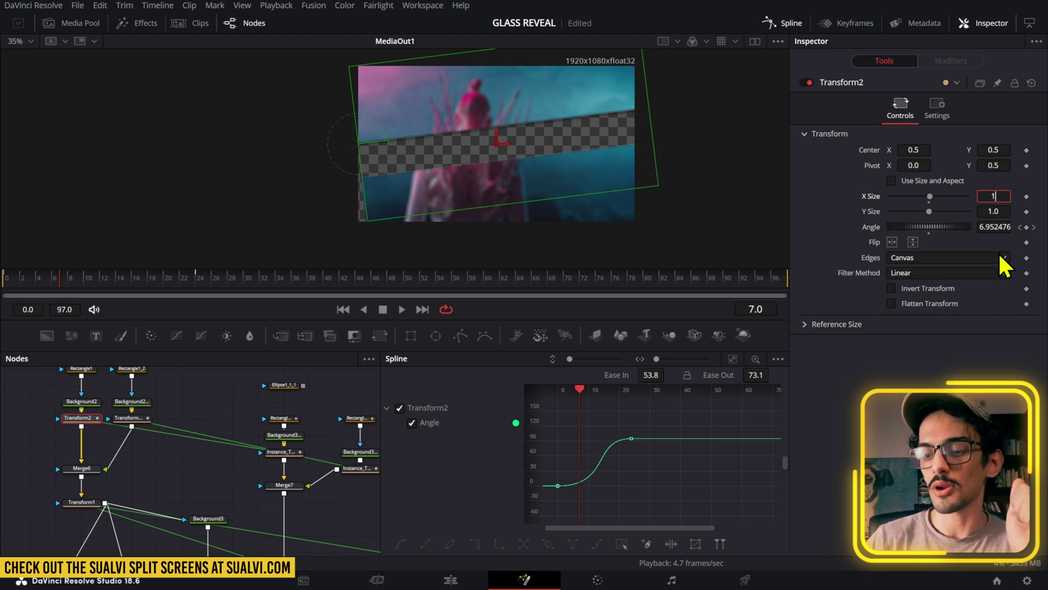
type(".1")
key("Tab")
double_click(996, 197)
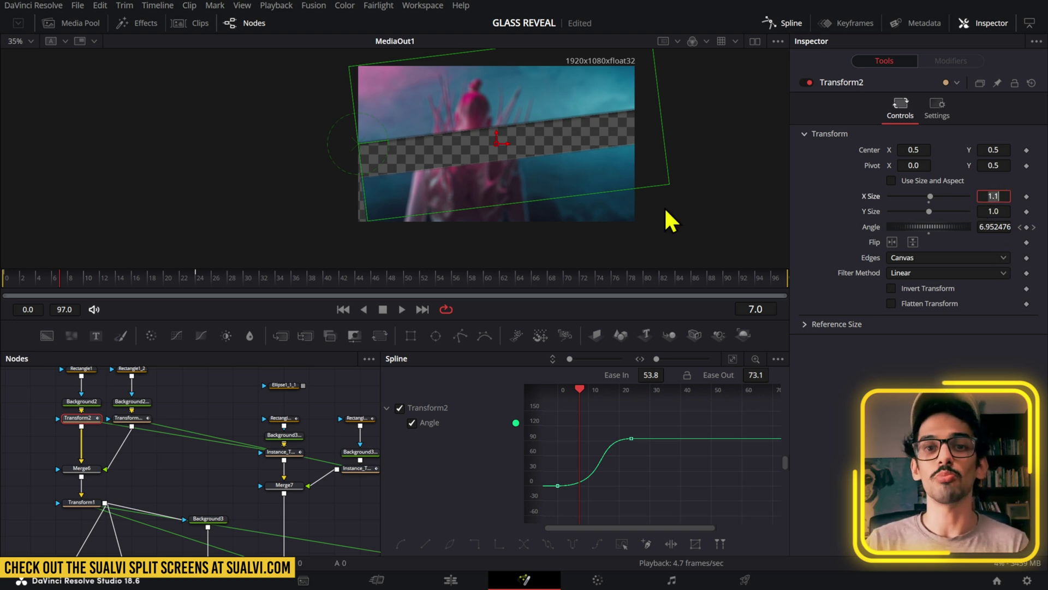
Turn off Use Size and Aspect on Transform2_1 and set its X Size to 1.1
left_click(133, 419)
left_click(993, 196)
left_click(906, 182)
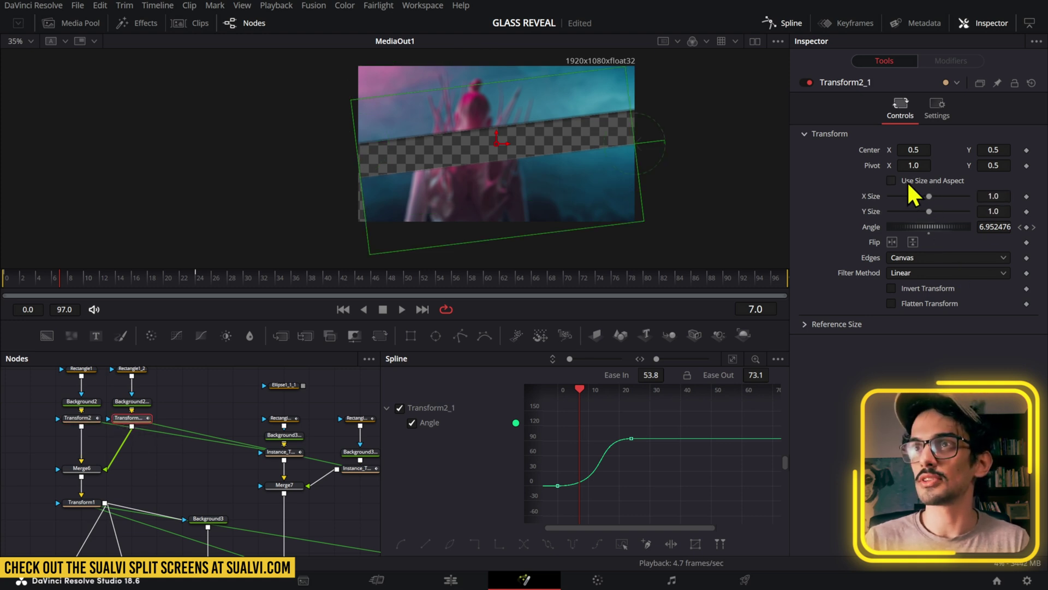
left_click(993, 196)
type("1.1")
key("Tab")
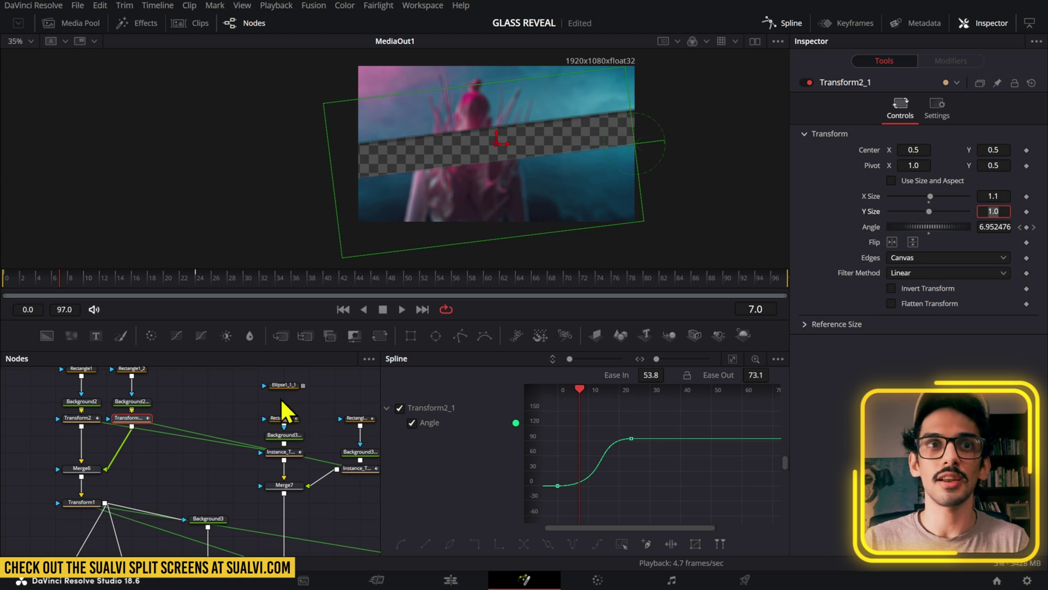
Play back the widened panels rotating away, scrub through the motion, and return to frame 0
left_click(211, 392)
key("space")
key("space")
left_click_drag(287, 280, 23, 286)
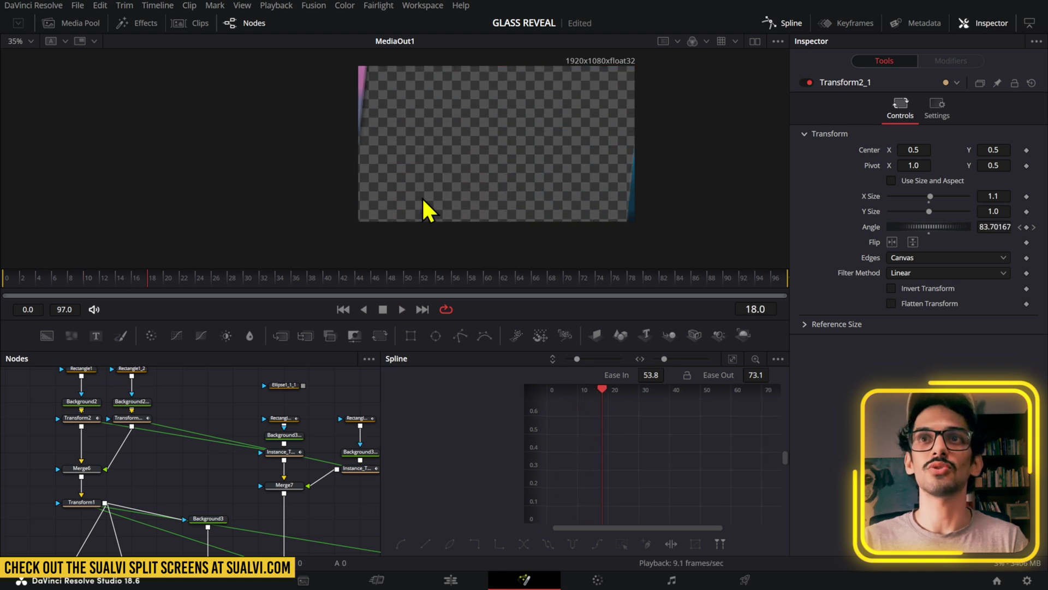
left_click_drag(190, 280, 4, 271)
On the Edit page, add the timeline's Fusion Composition to the Media Pool and rename it GLASS REVEAL
left_click(437, 582)
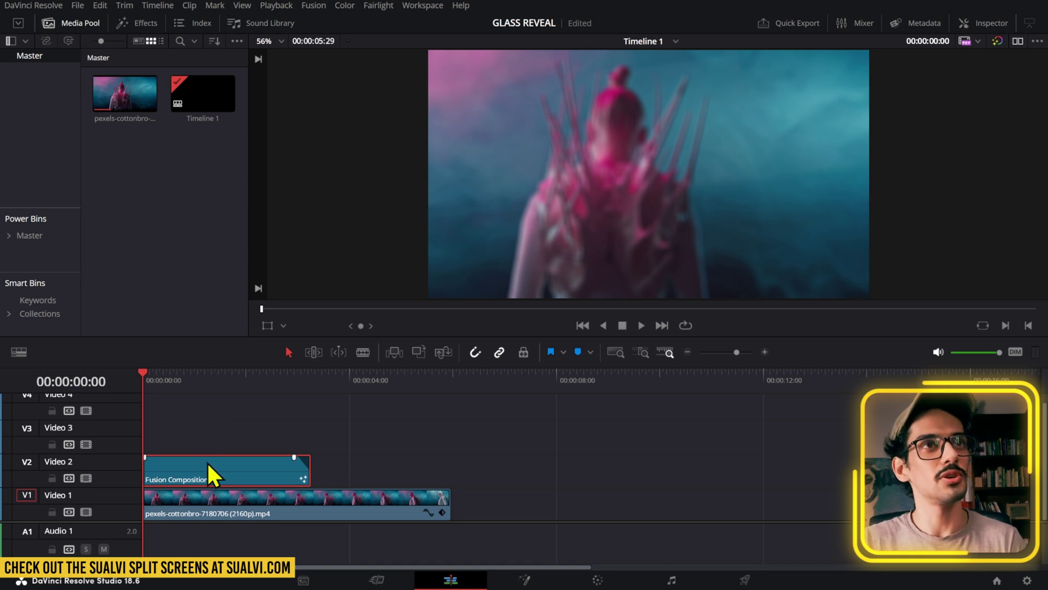
left_click_drag(209, 474, 149, 274)
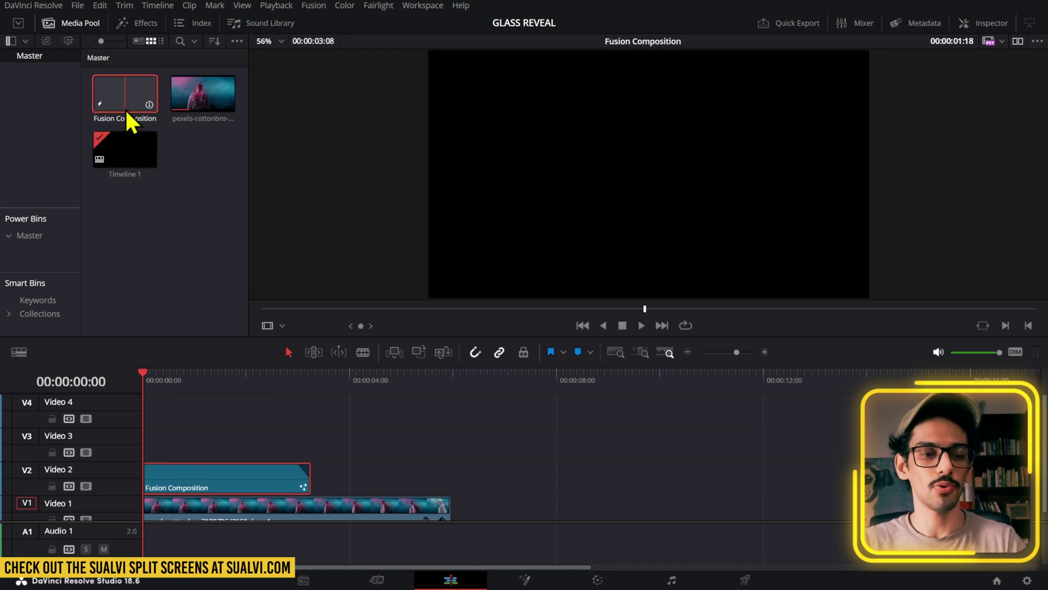
type("g")
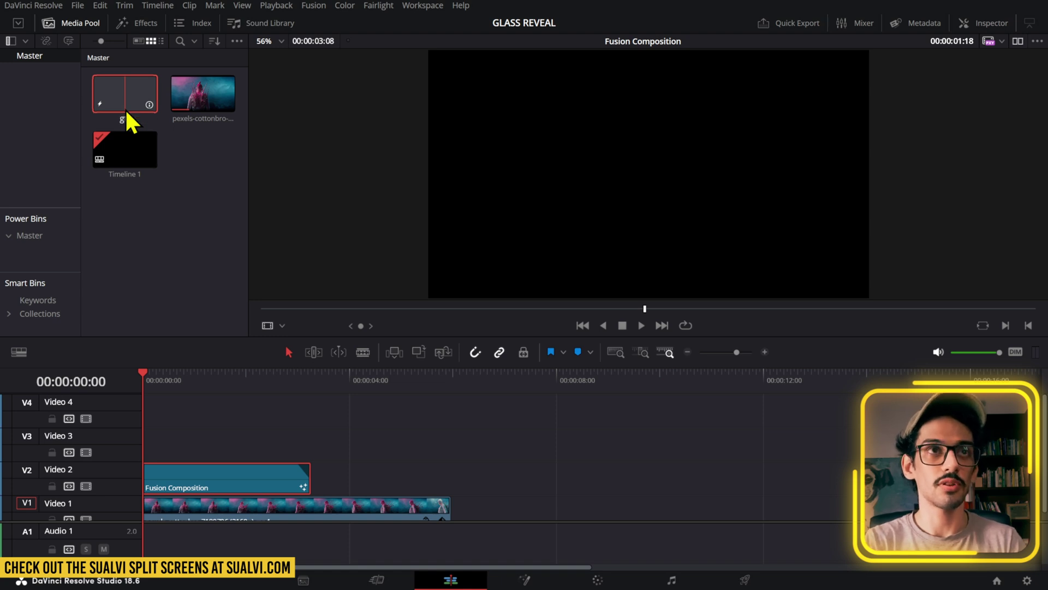
type("flGLASS REVEAL")
key("Return")
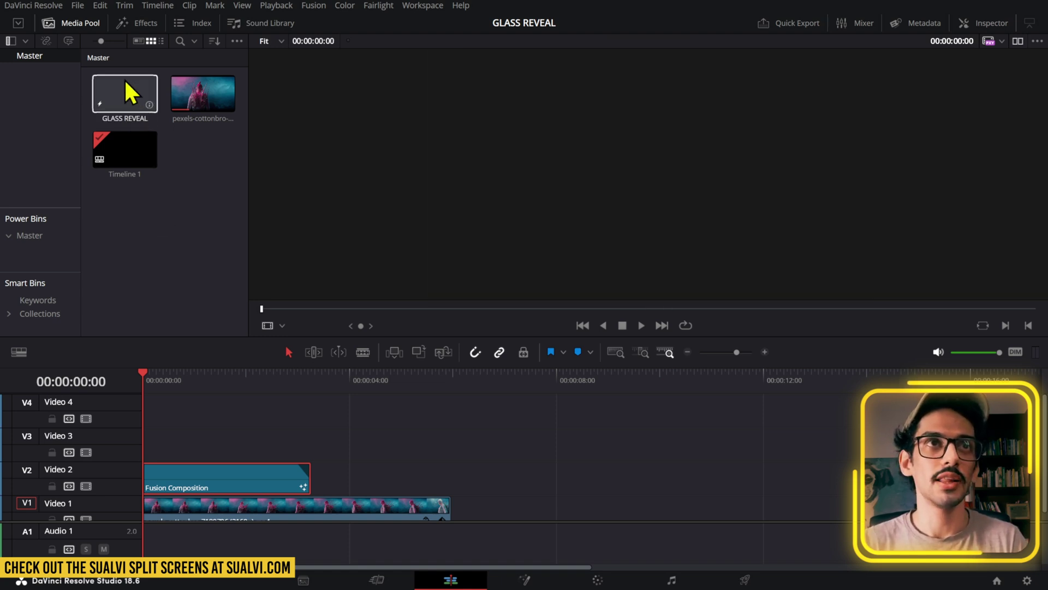
Place GLASS REVEAL on Video 2 at about 00:00:03:27, over the end of the footage, and play it from its start
left_click_drag(130, 92, 348, 472)
left_click(347, 383)
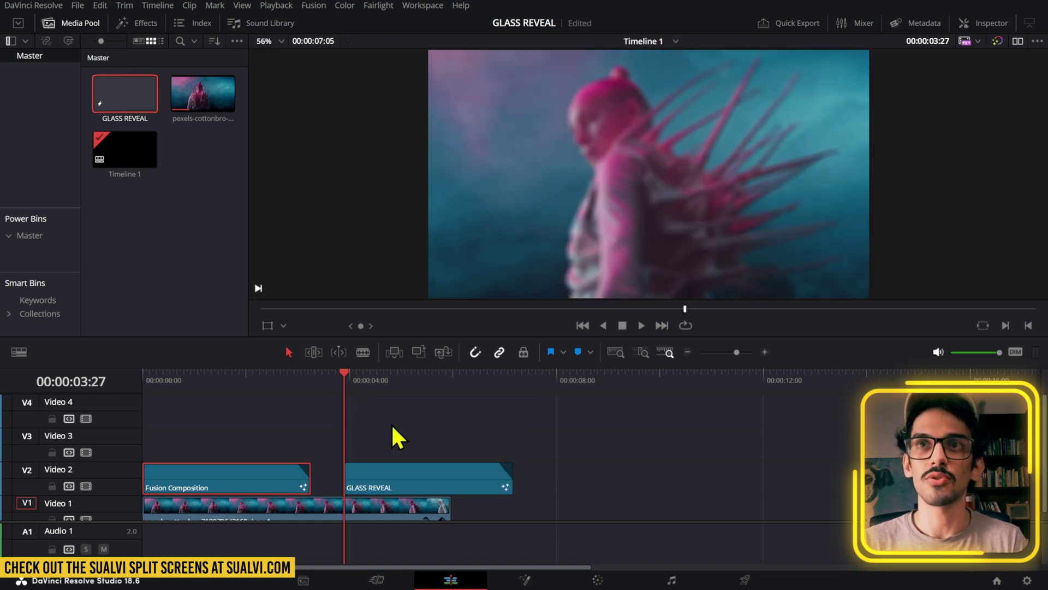
key("space")
key("space")
Open the GLASS REVEAL clip on the Fusion page and enable Motion Blur on Transform2
left_click(409, 483)
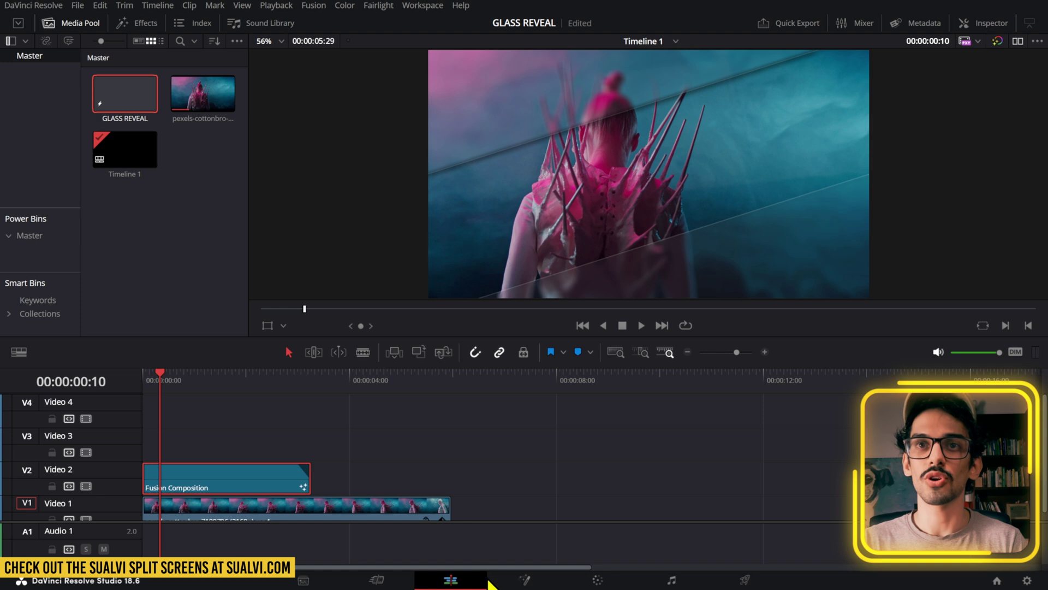
left_click(498, 583)
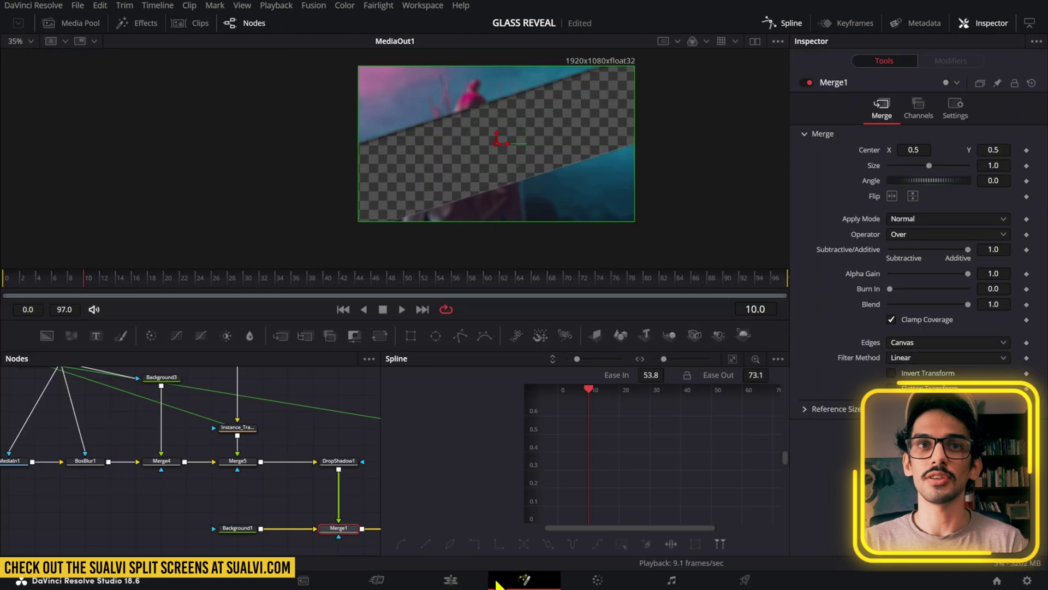
scroll(358, 398, "up", 5)
left_click(256, 404)
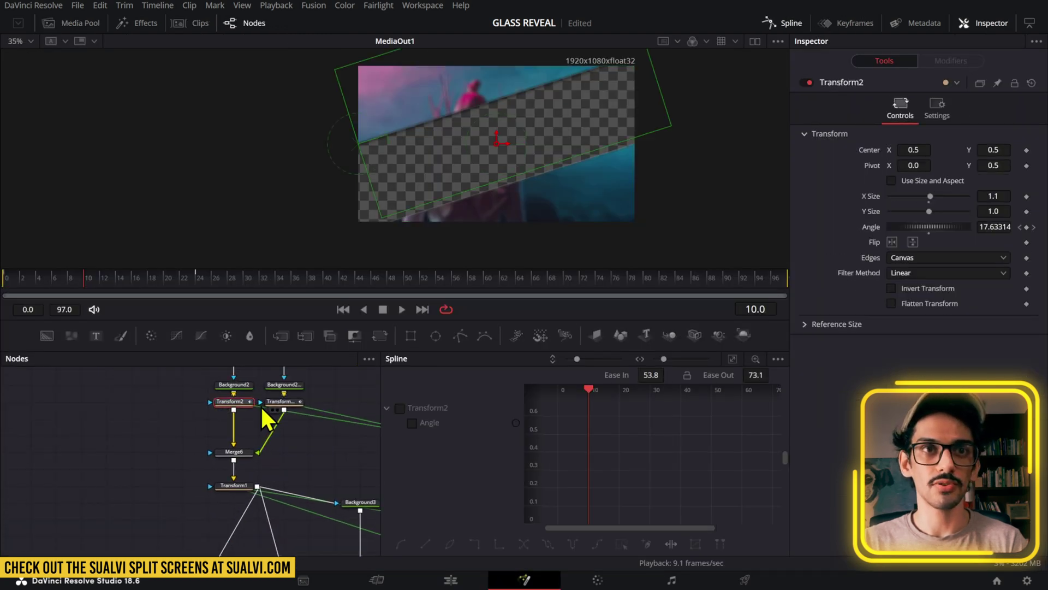
left_click(948, 114)
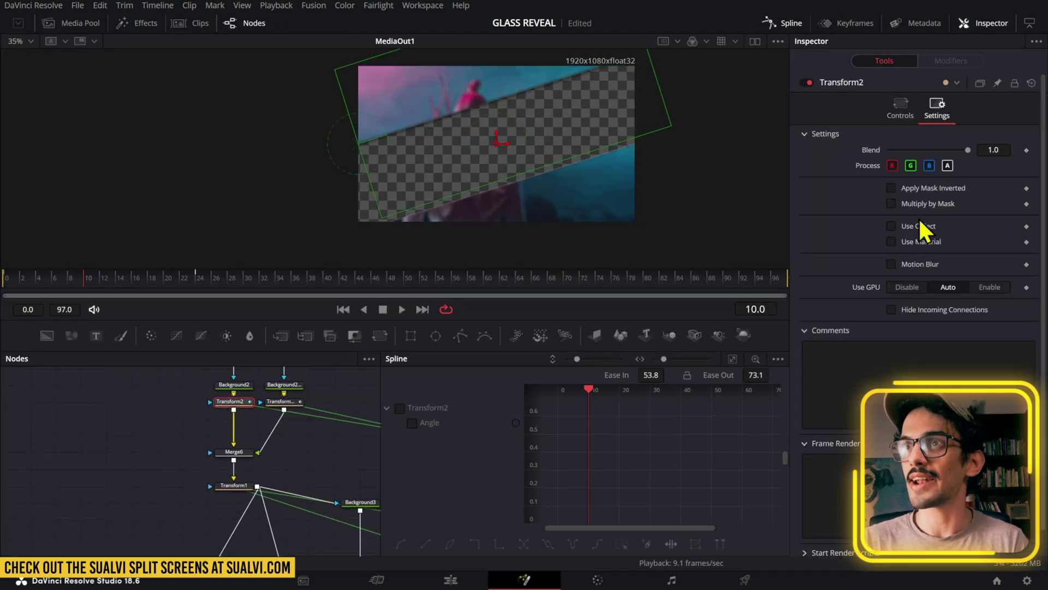
left_click(920, 266)
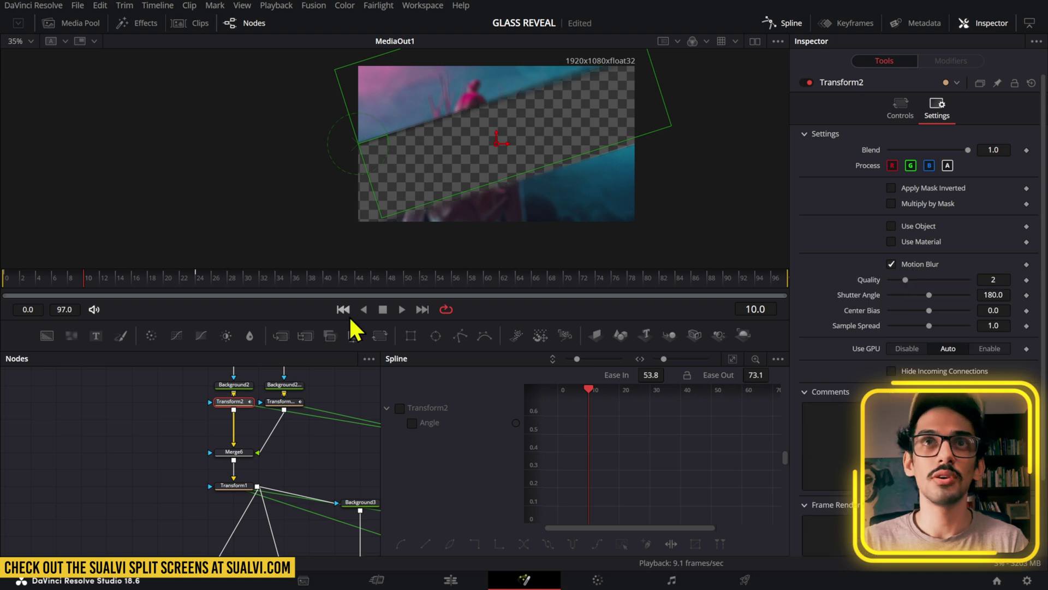
Enable Motion Blur on Transform2_1
left_click(281, 402)
left_click(937, 106)
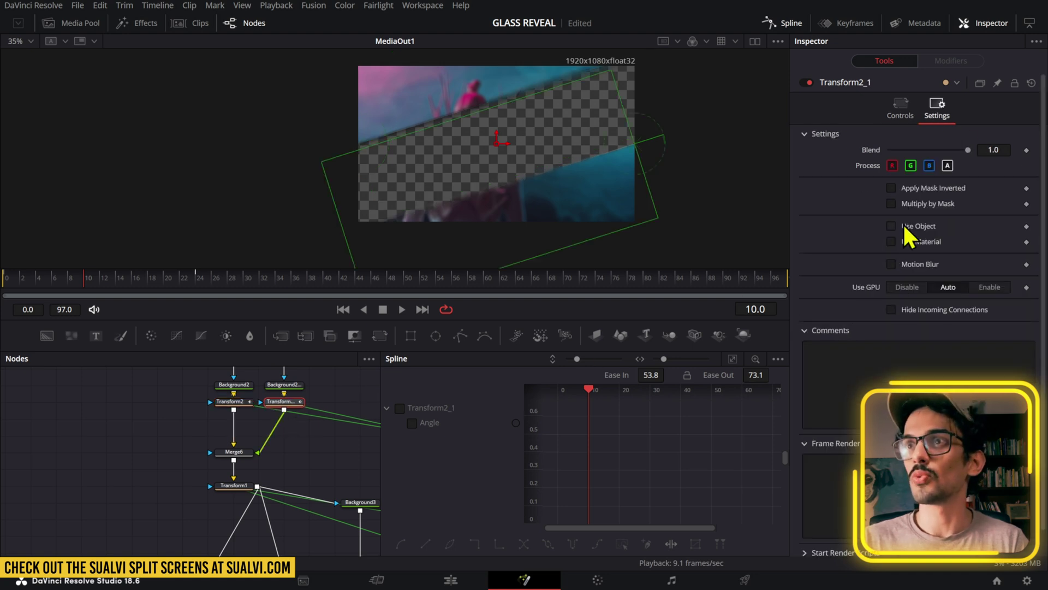
left_click(911, 266)
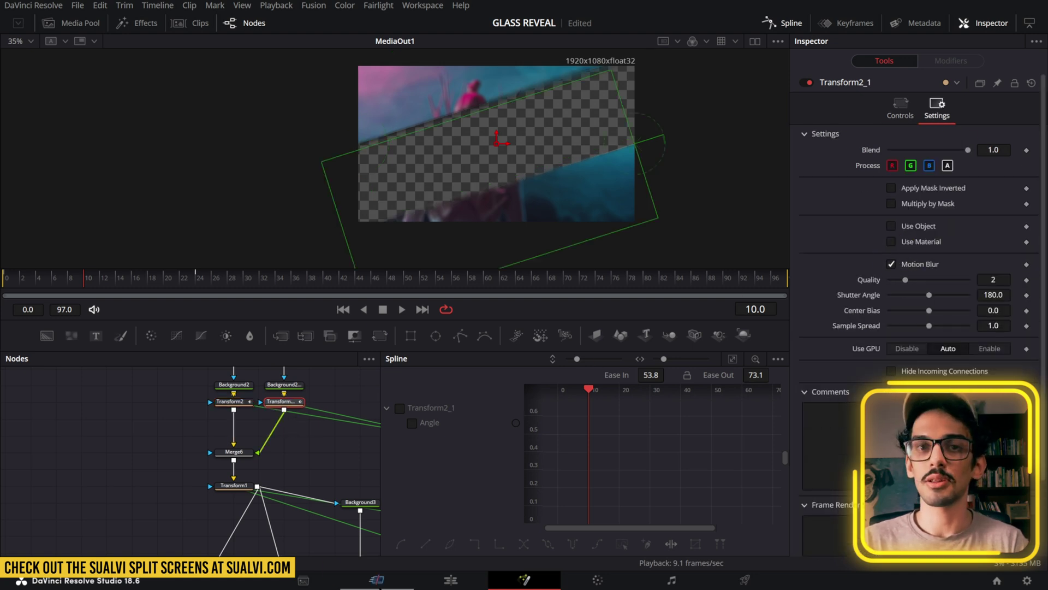
Return to the Edit page and play the timeline from the start to preview the motion-blurred reveal
left_click(464, 582)
left_click_drag(158, 391, 136, 381)
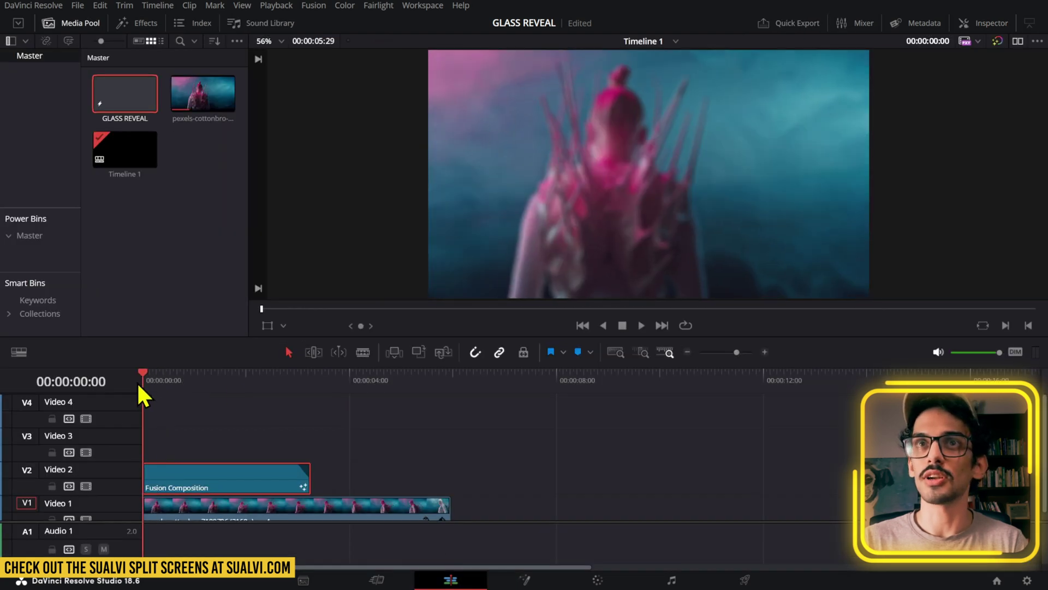
key("space")
key("space")
key("Home")
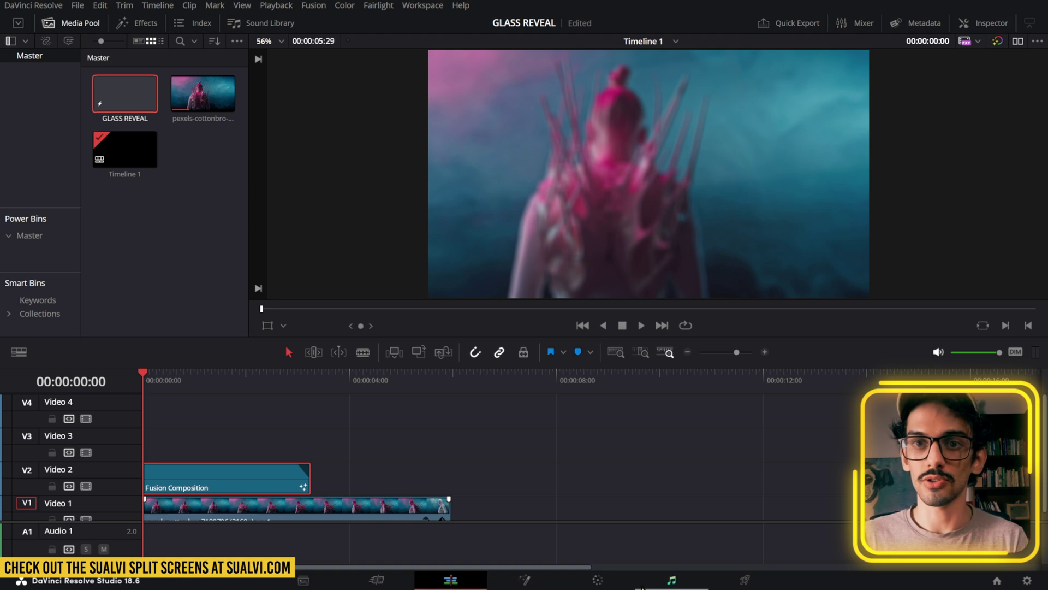
Open the GLASS REVEAL composition on the Fusion page and raise the BoxBlur1 Strength to about 0.421
left_click(524, 580)
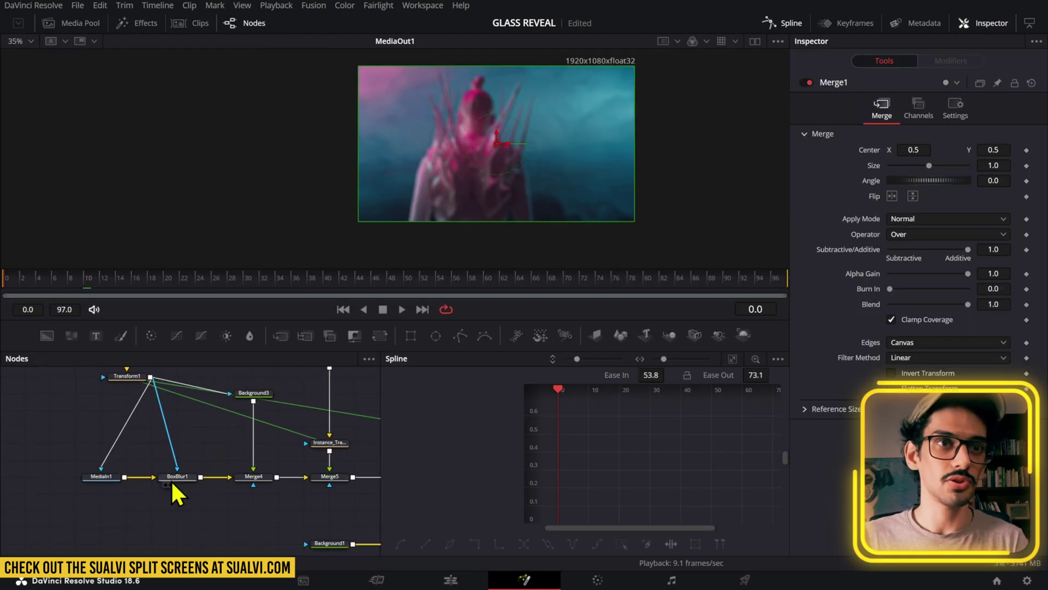
left_click(172, 478)
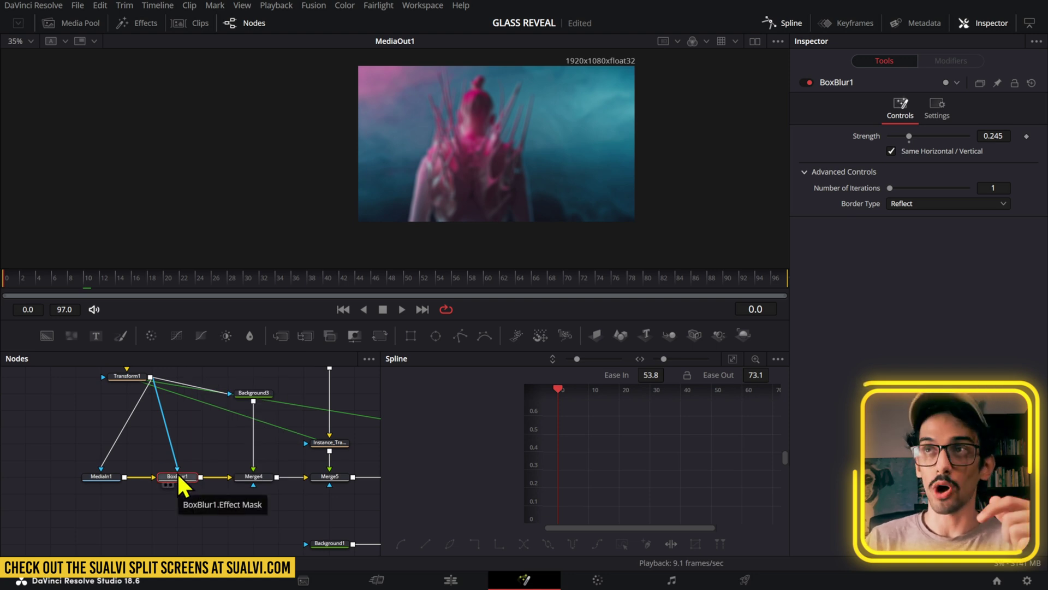
left_click_drag(993, 136, 1022, 136)
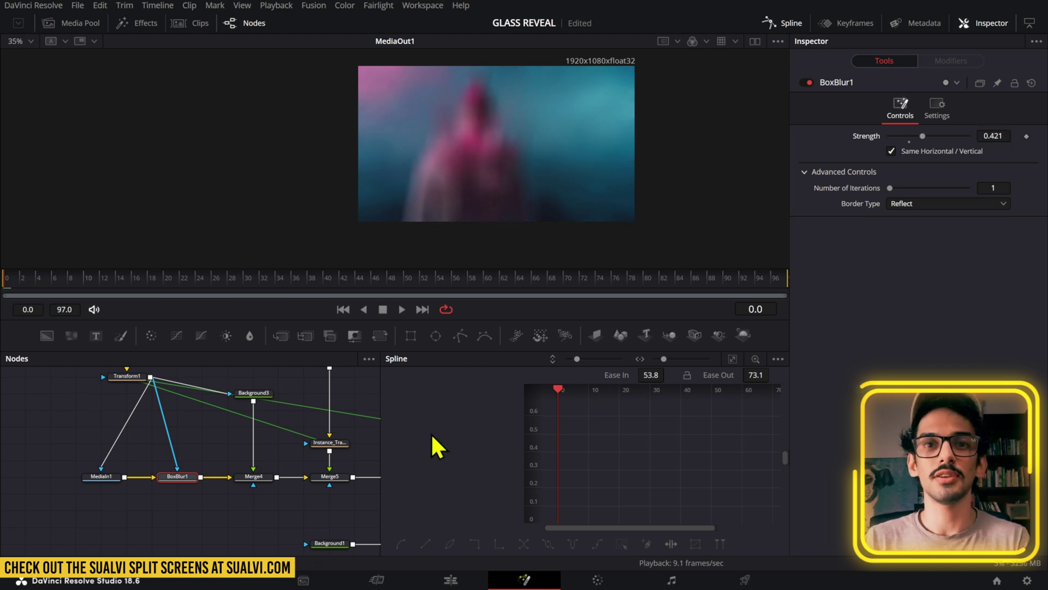
Play the stronger blur reveal on the Edit page, then park the playhead at 00:00:00:26
left_click(450, 581)
key("space")
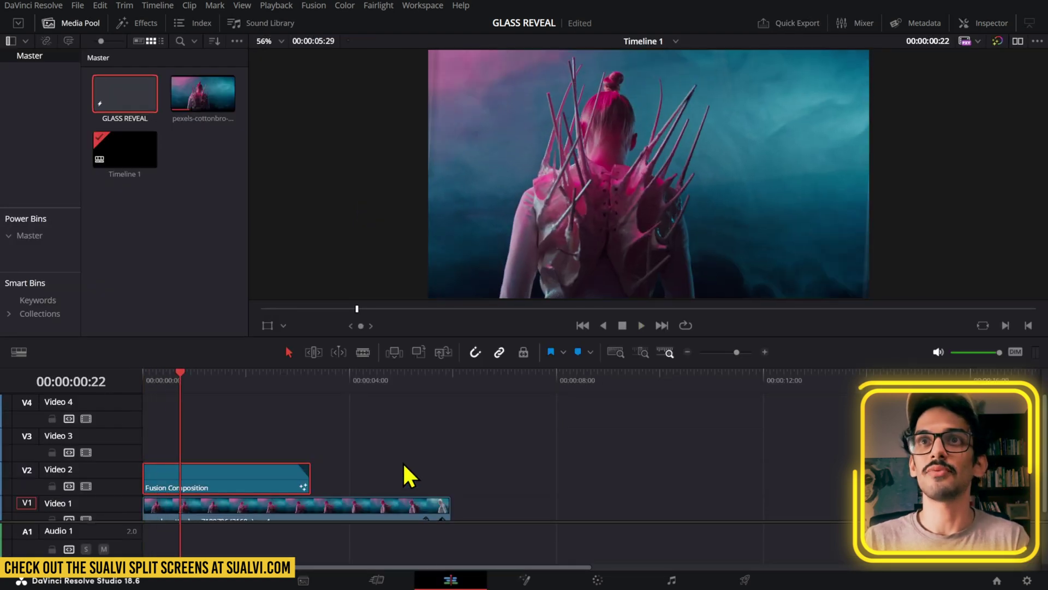
mouse_move(196, 379)
left_mouse_down()
mouse_move(150, 380)
mouse_move(188, 381)
left_mouse_up()
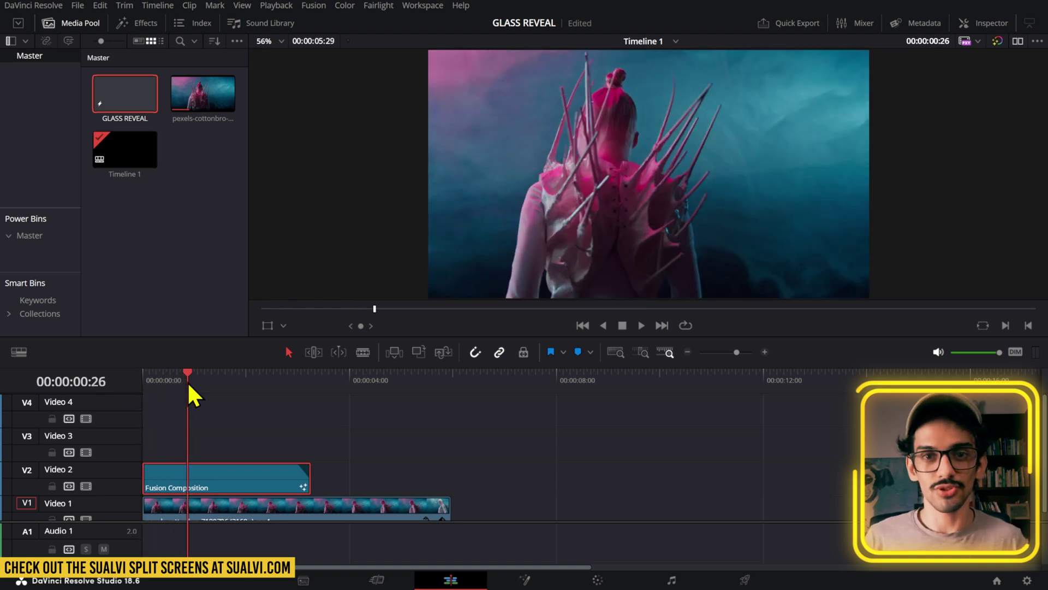